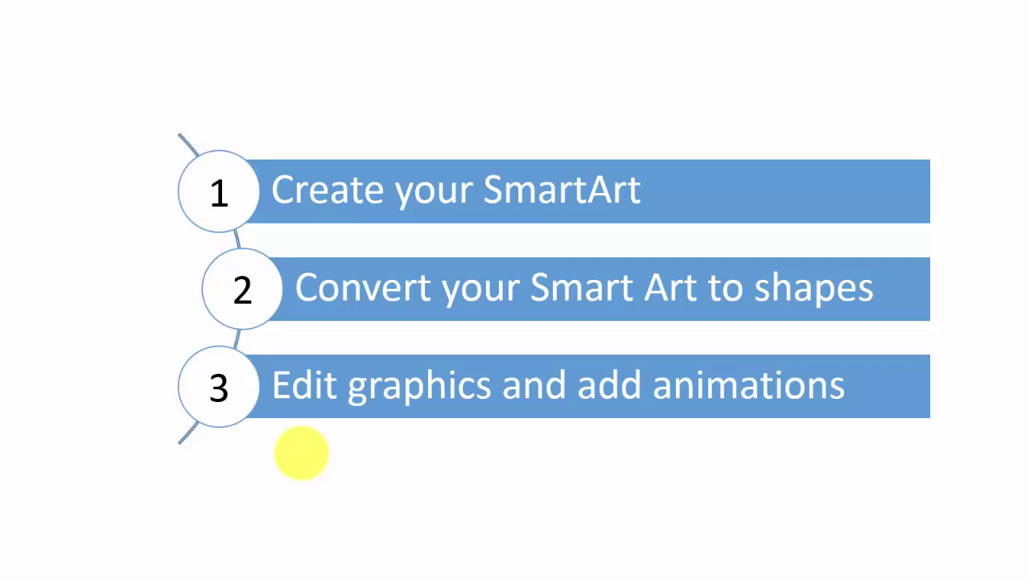
Step: On the leadership quadrant slide, convert the quadrant SmartArt diagram to shapes
left_click(112, 280)
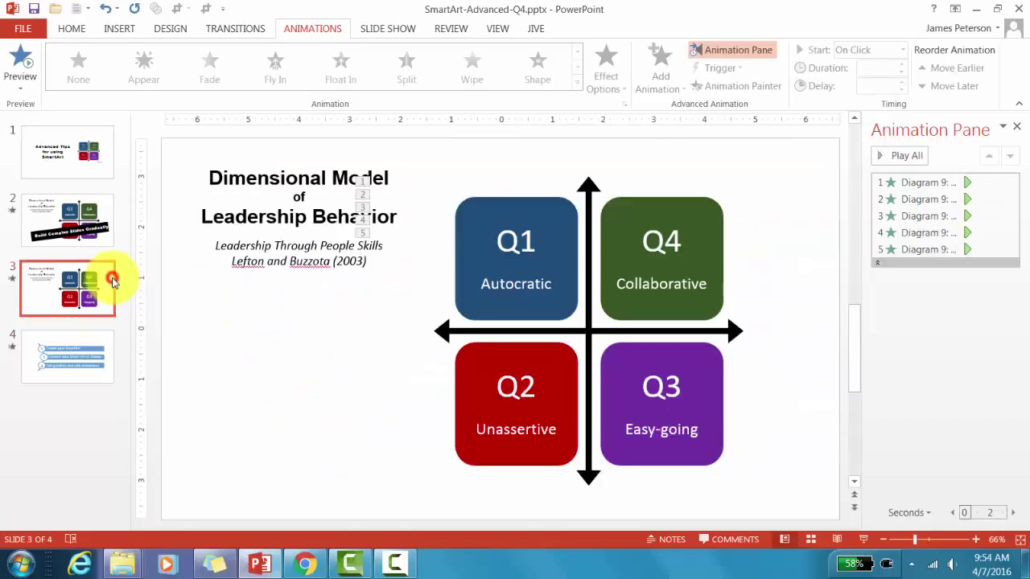
left_click(616, 327)
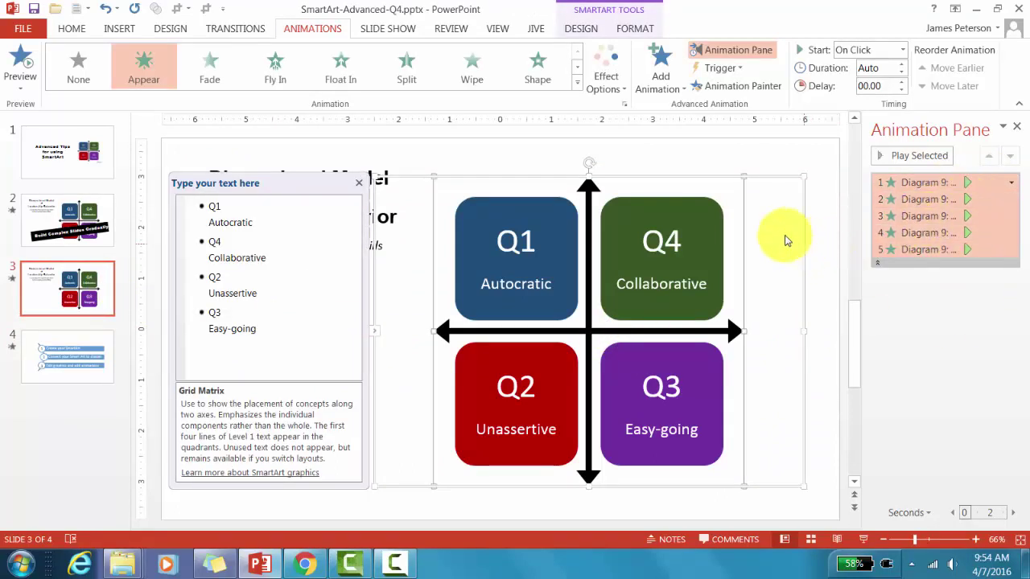
left_click(612, 12)
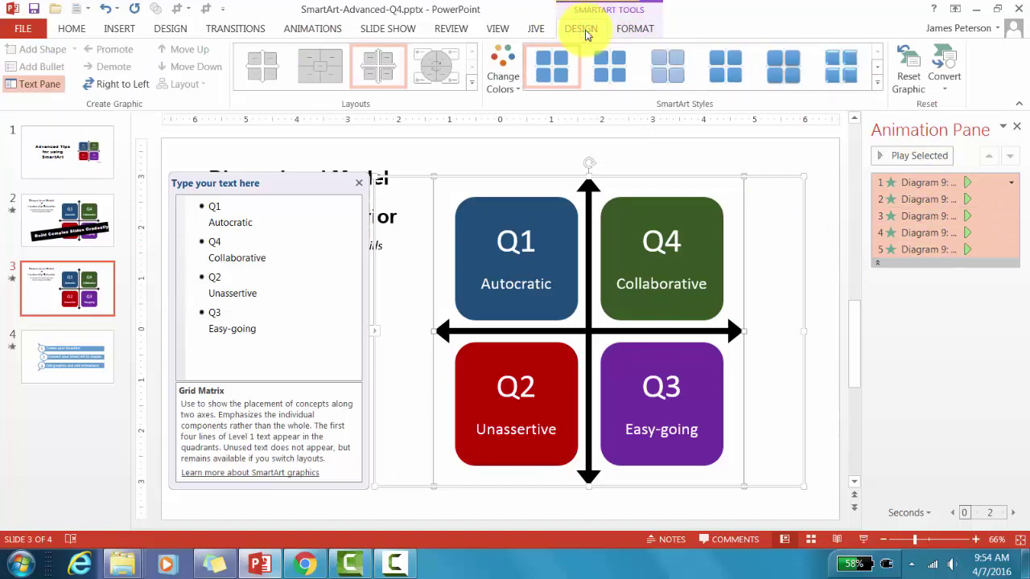
left_click(946, 95)
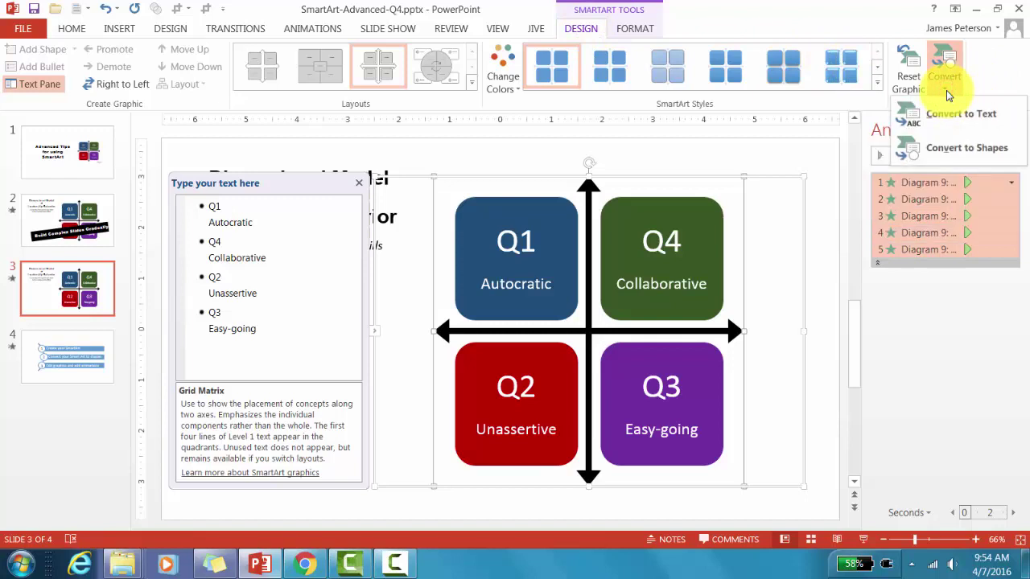
left_click(943, 152)
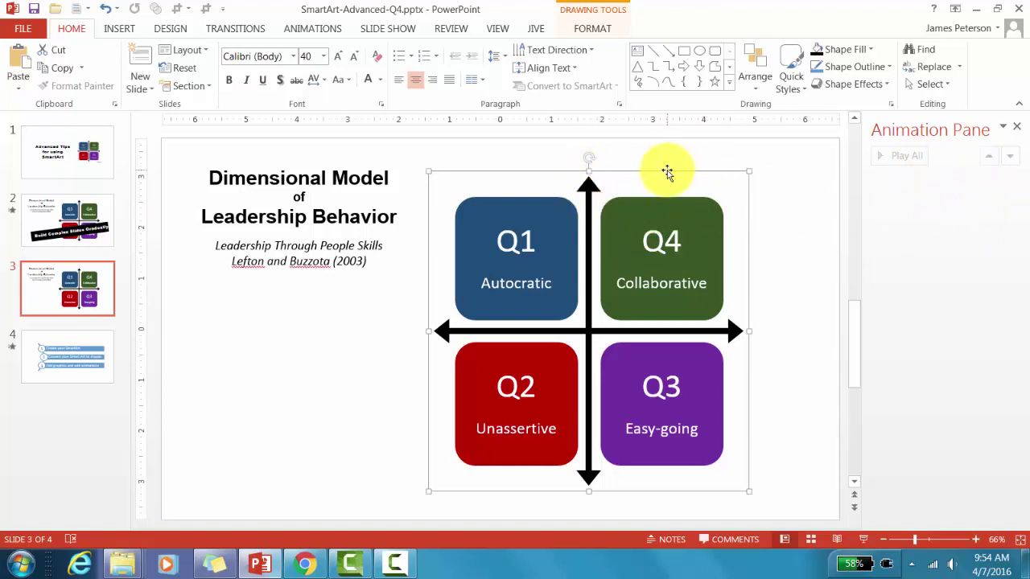
Step: Ungroup the converted shapes so each quadrant and arrow is separate
left_click(604, 16)
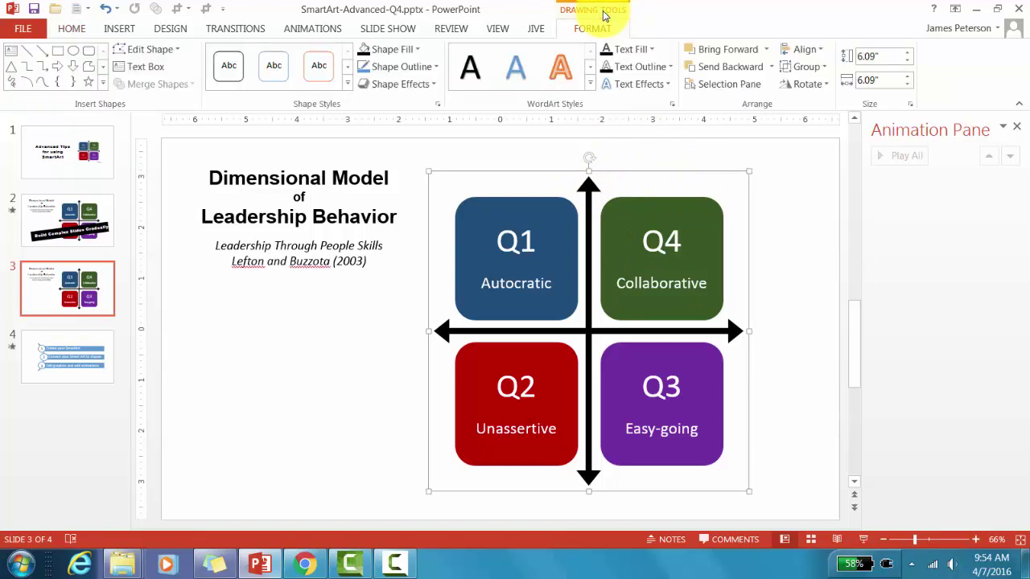
left_click(825, 68)
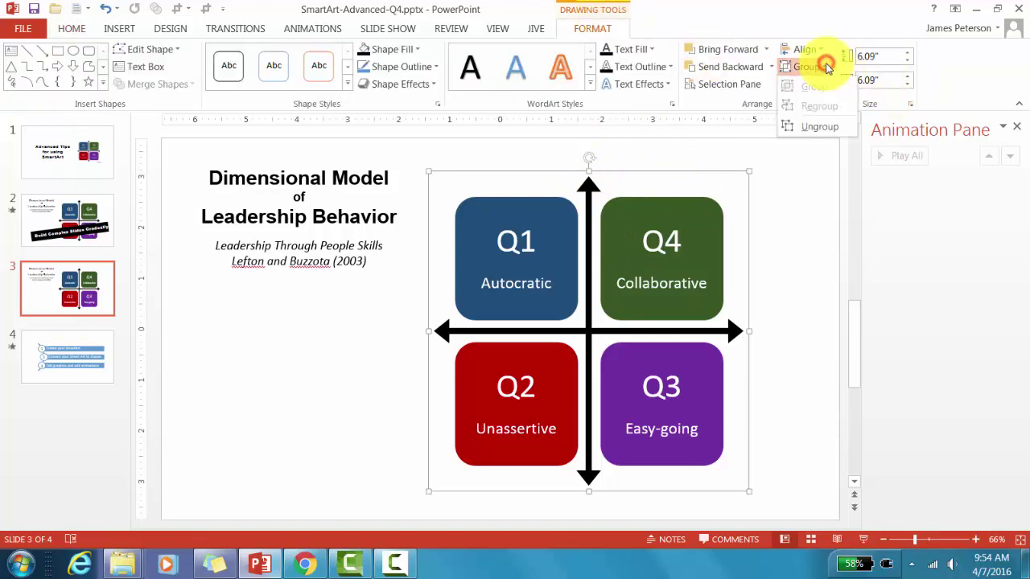
left_click(819, 127)
left_click(811, 245)
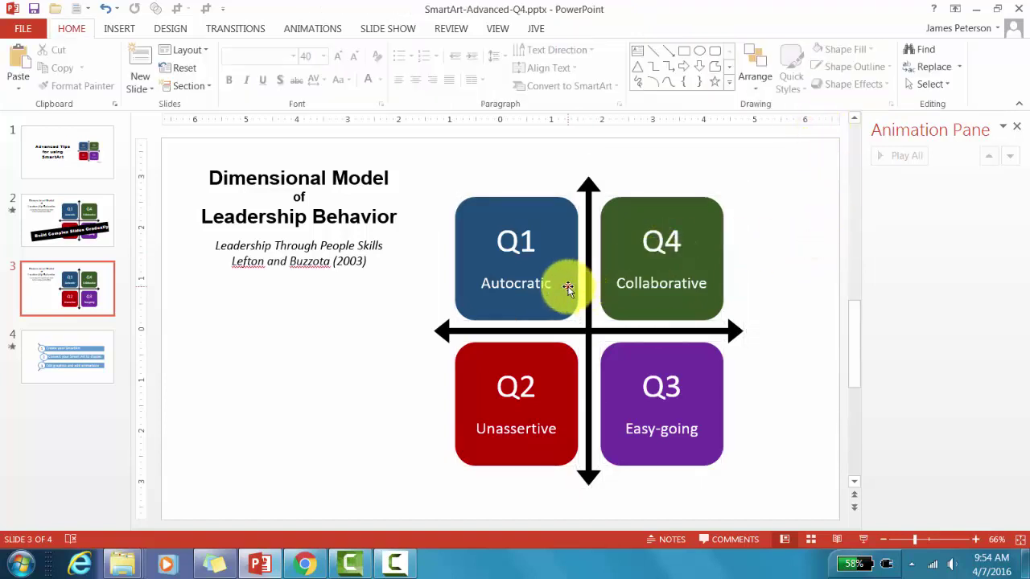
Step: Give Q1 Autocratic and Q2 Unassertive each an Appear entrance animation
left_click(568, 288)
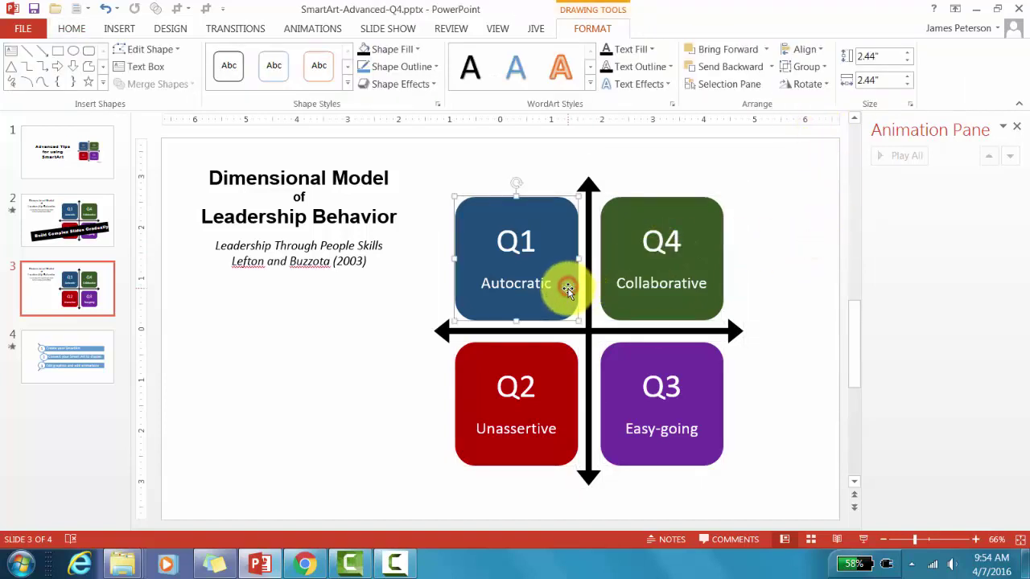
left_click(321, 31)
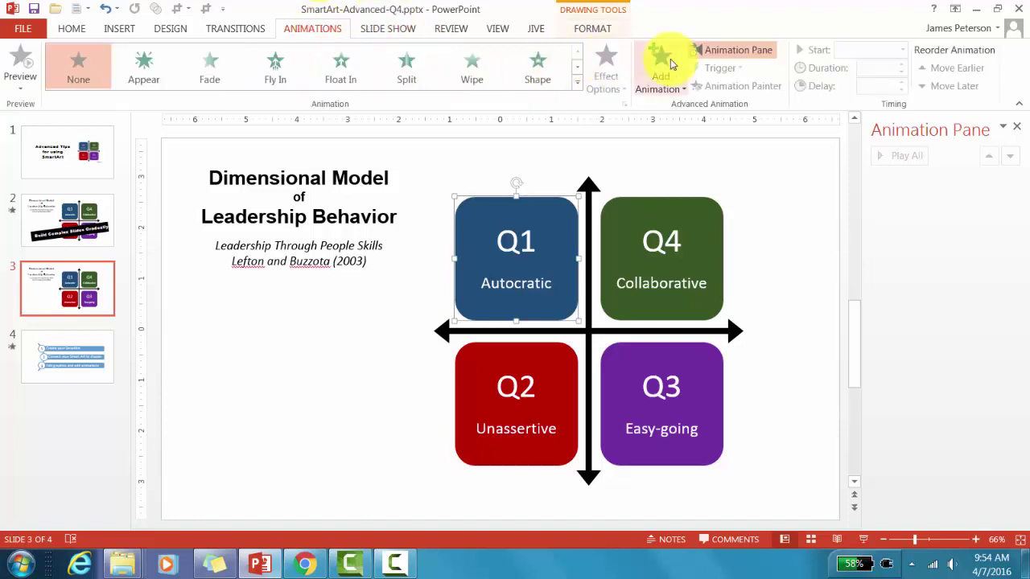
left_click(671, 64)
left_click(667, 132)
left_click(540, 367)
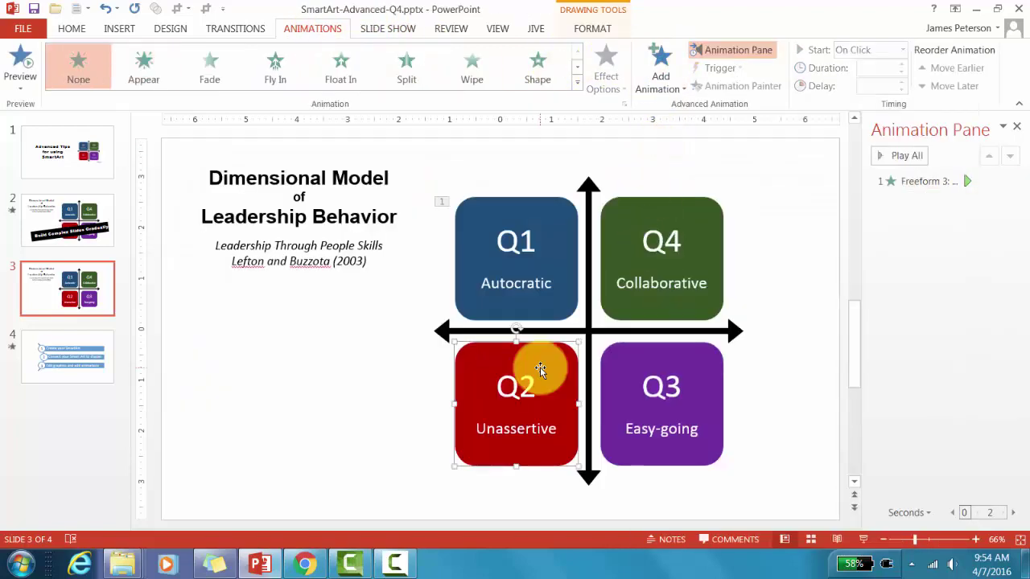
left_click(664, 69)
left_click(678, 139)
Step: Give Q3 Easy-going and Q4 Collaborative each an Appear entrance animation
left_click(657, 396)
left_click(660, 64)
left_click(667, 132)
left_click(660, 64)
left_click(664, 141)
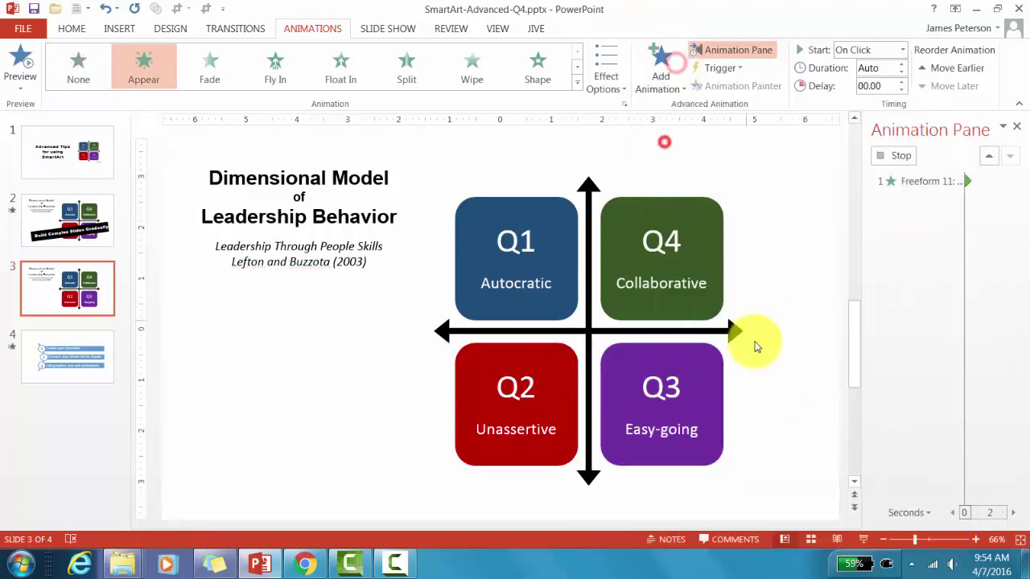
left_click(762, 369)
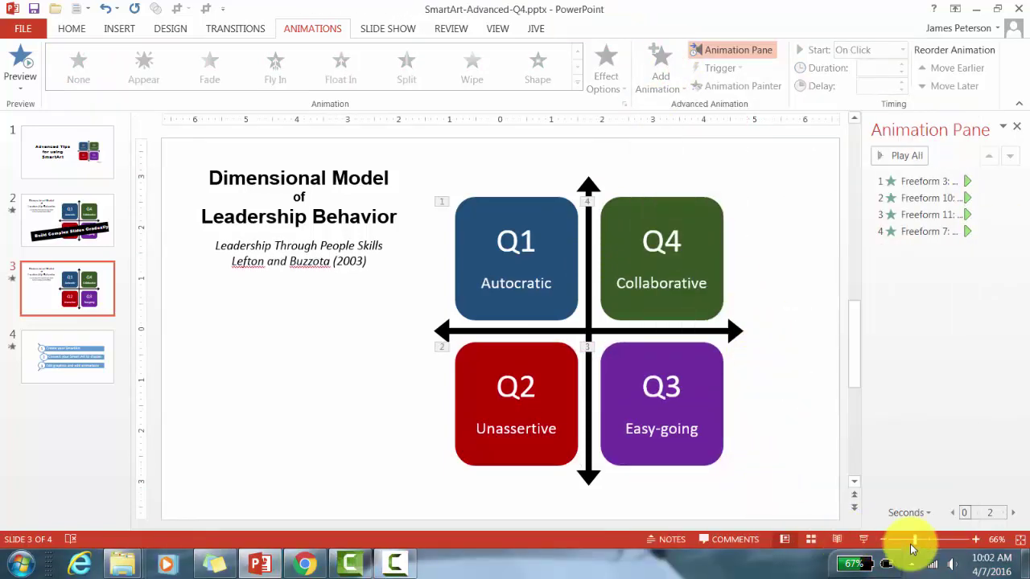
left_click(863, 539)
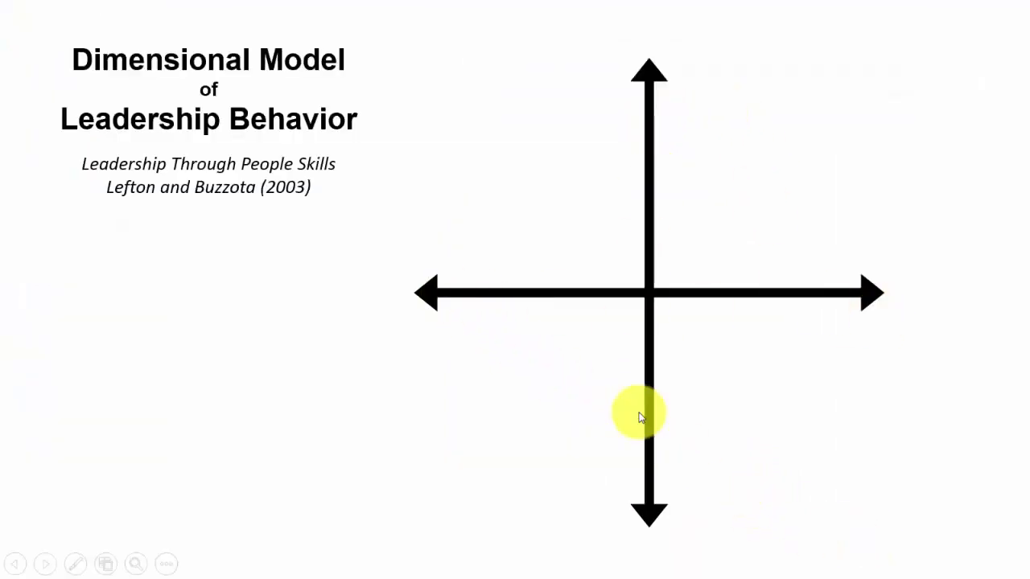
Step: Click through the show revealing Q1 to Q4 one by one, then exit to editing
left_click(769, 420)
left_click(769, 419)
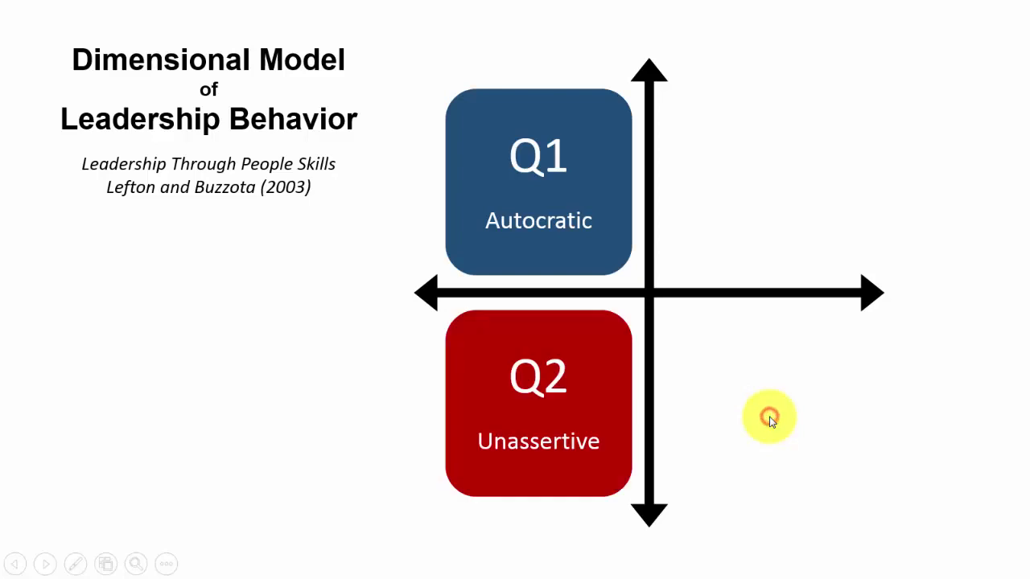
left_click(769, 419)
left_click(769, 419)
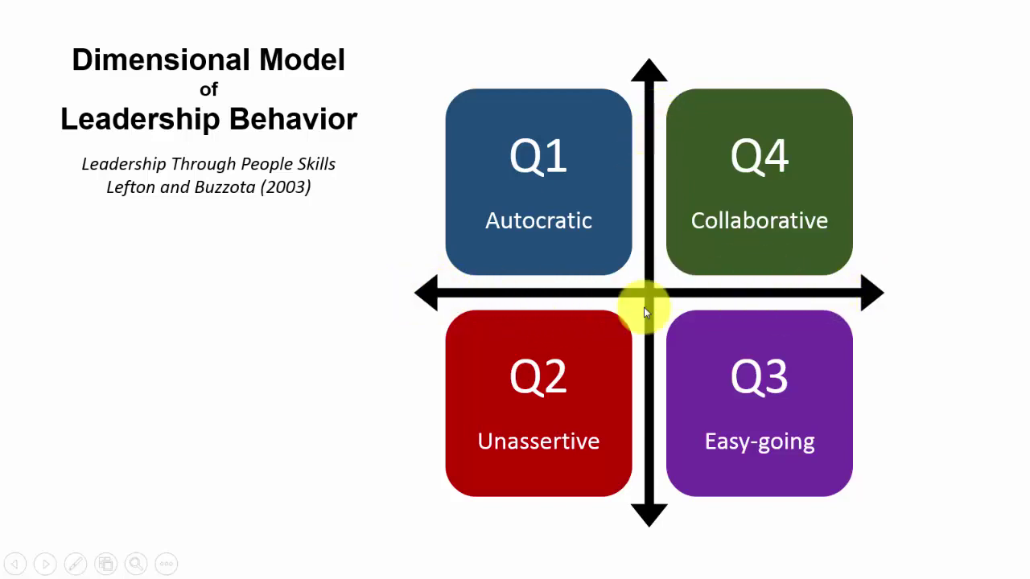
key("Escape")
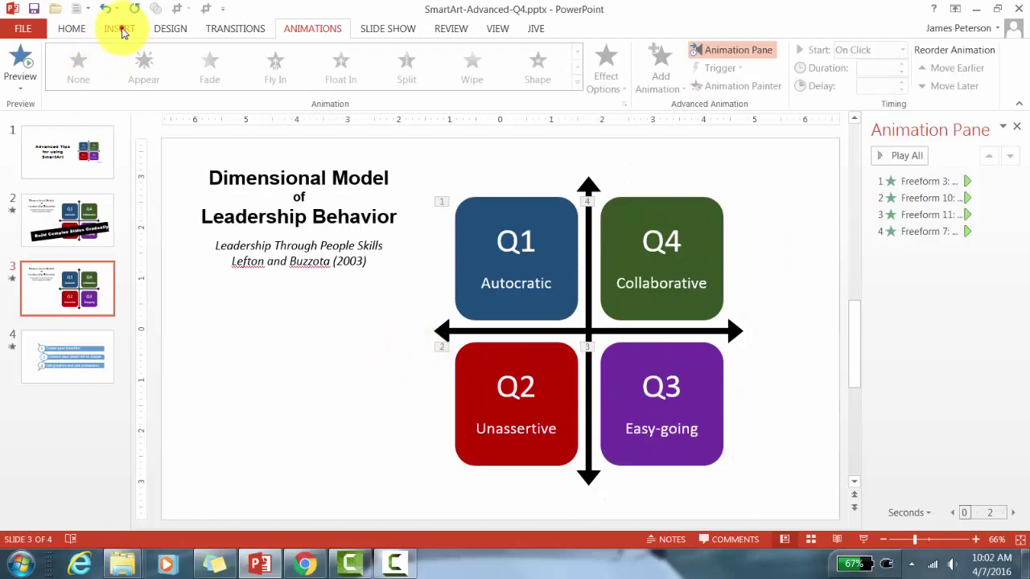
Step: Draw a straight line just under the horizontal axis, stretched to the arrow's right end
left_click(122, 28)
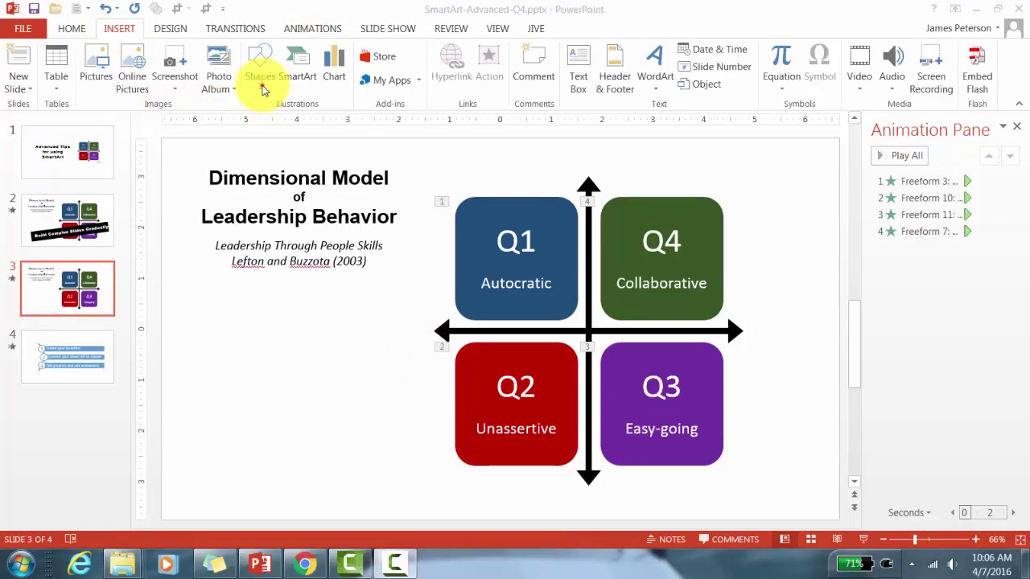
left_click(261, 85)
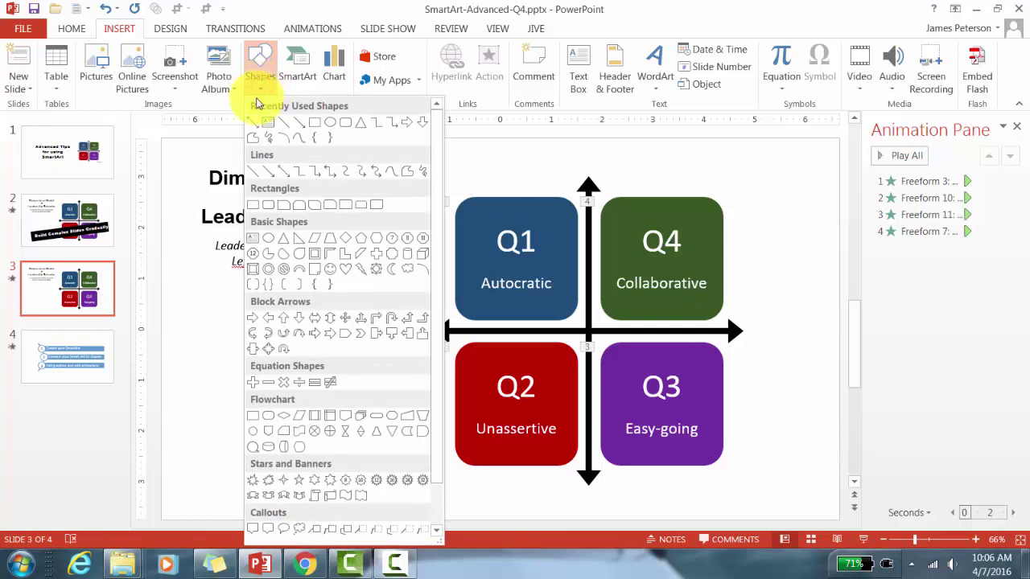
left_click(287, 177)
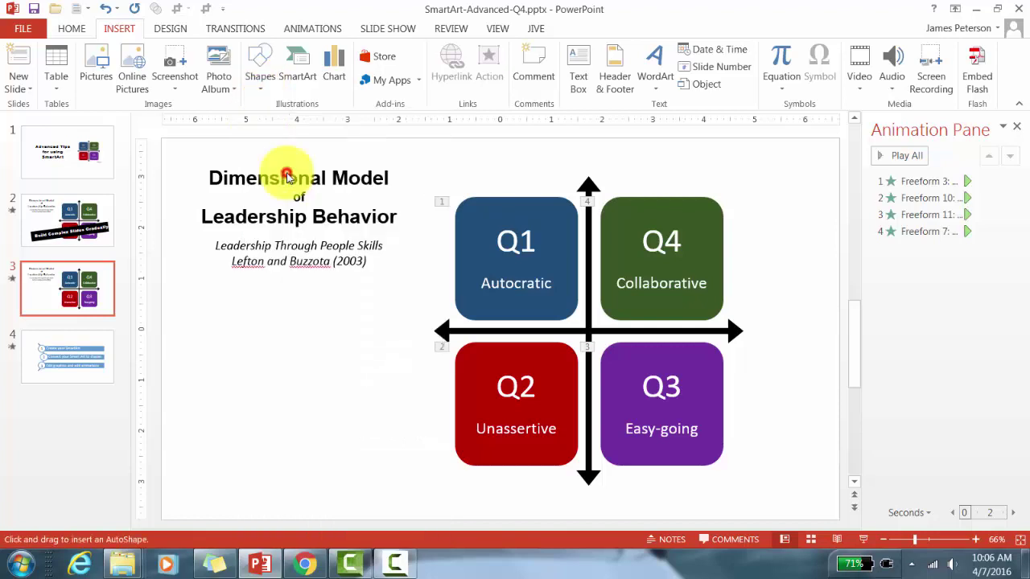
mouse_move(214, 368)
left_mouse_down()
mouse_move(276, 375)
mouse_move(547, 362)
mouse_move(500, 368)
left_mouse_up()
mouse_move(400, 368)
left_mouse_down()
mouse_move(606, 343)
mouse_move(622, 359)
left_mouse_up()
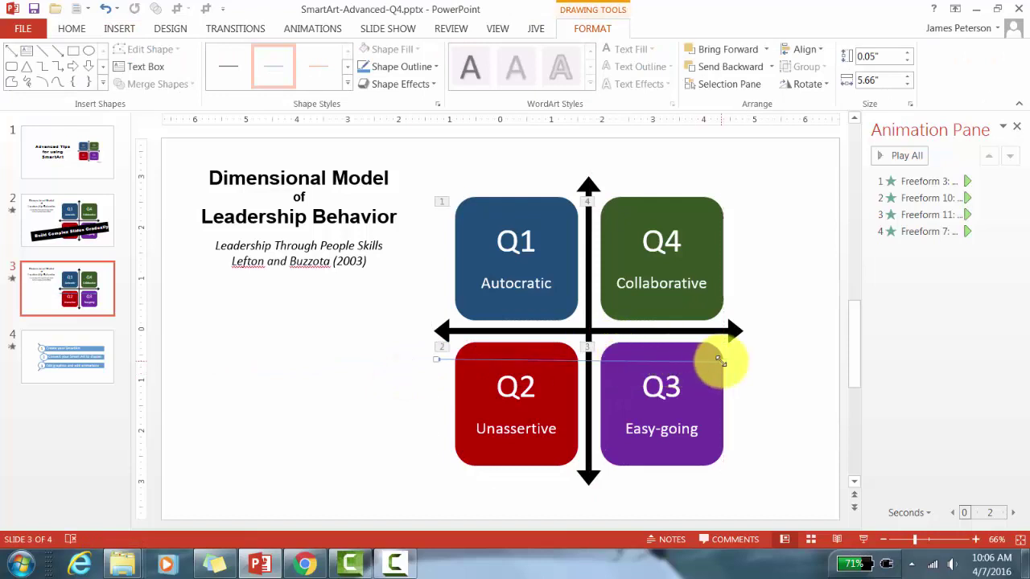
left_click_drag(724, 362, 742, 357)
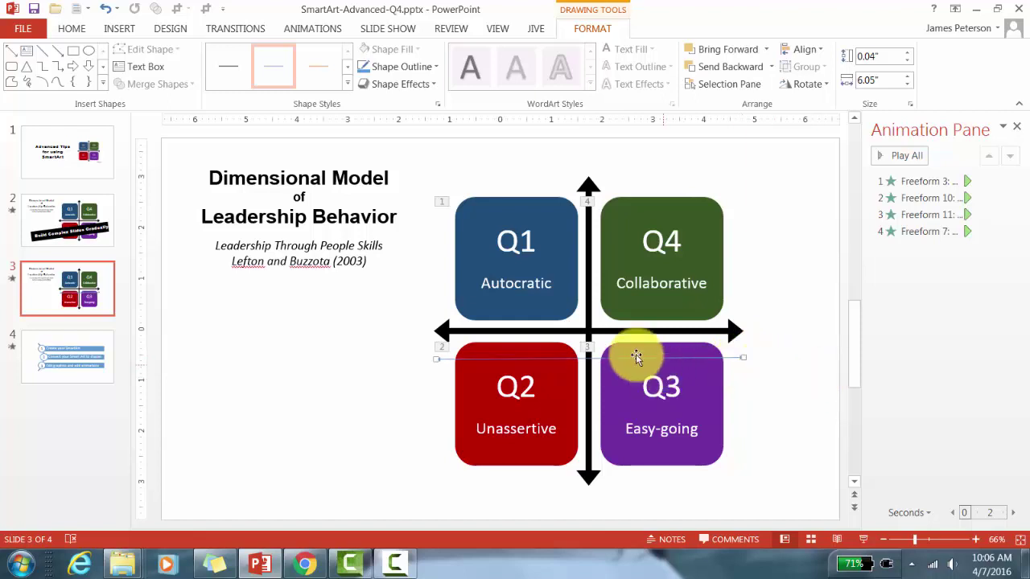
Step: Make the new line a black 8 pt arrow and drag it onto the horizontal axis
right_click(599, 360)
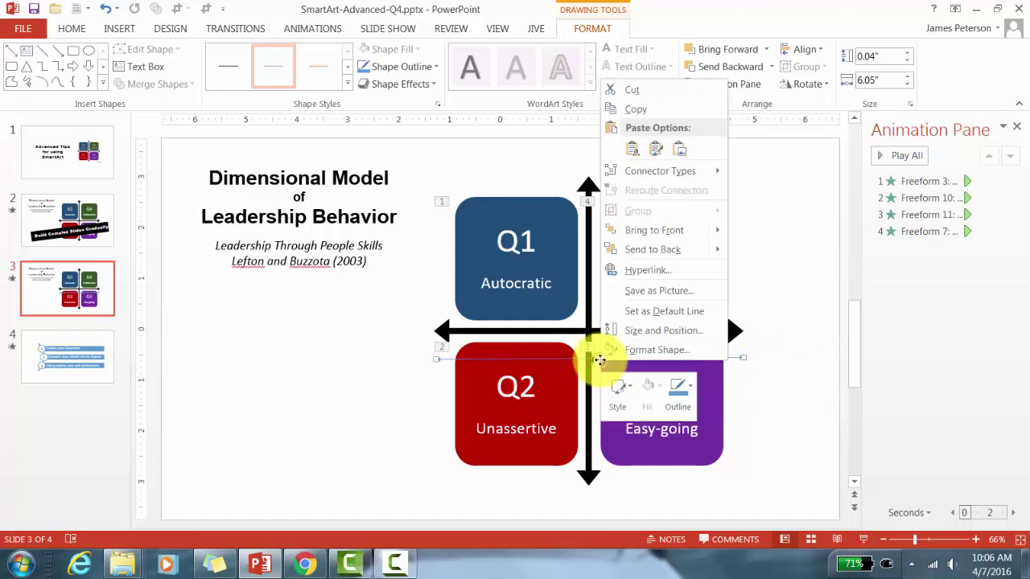
left_click(630, 350)
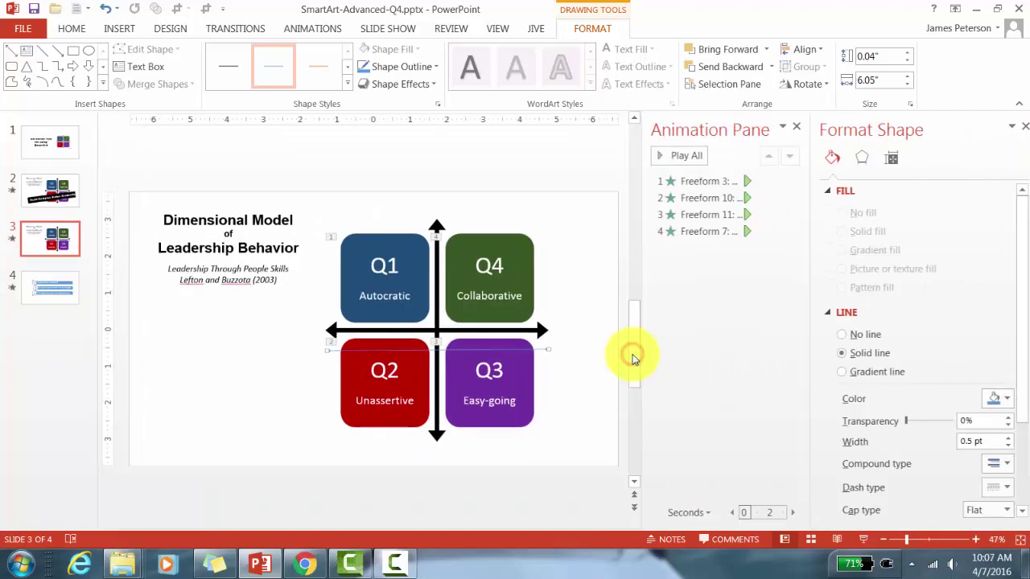
left_click(784, 130)
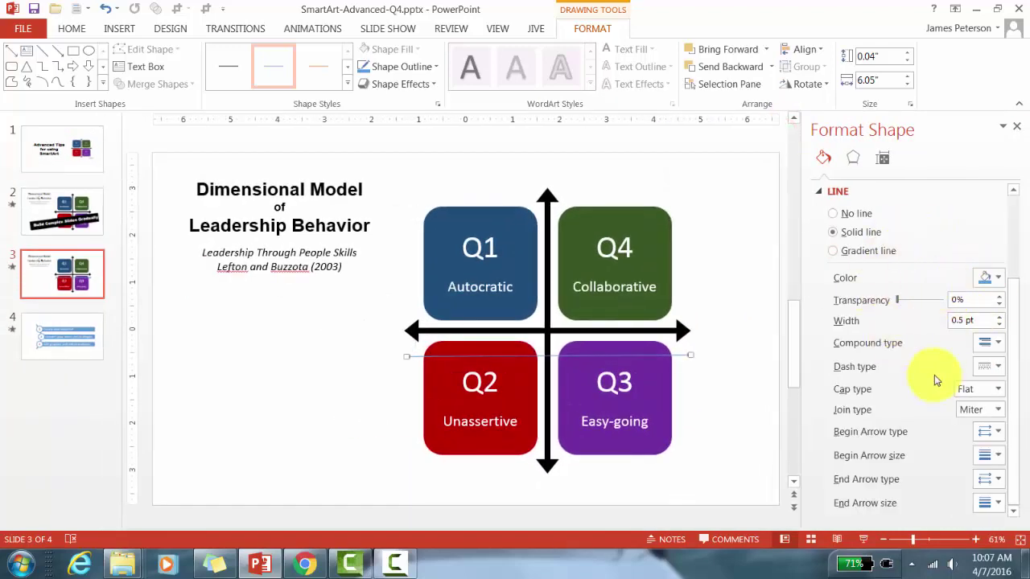
left_click(1001, 279)
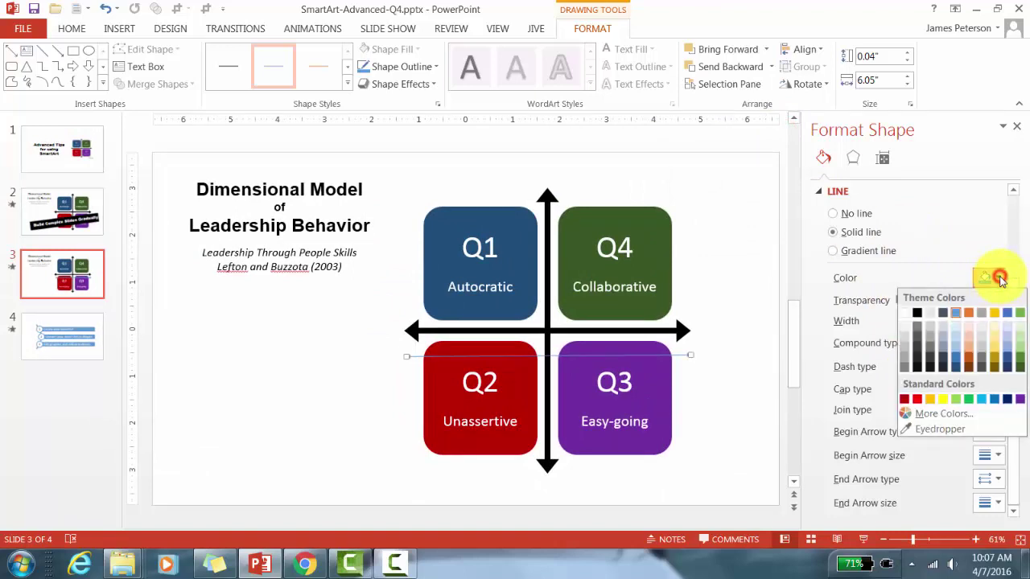
left_click(920, 314)
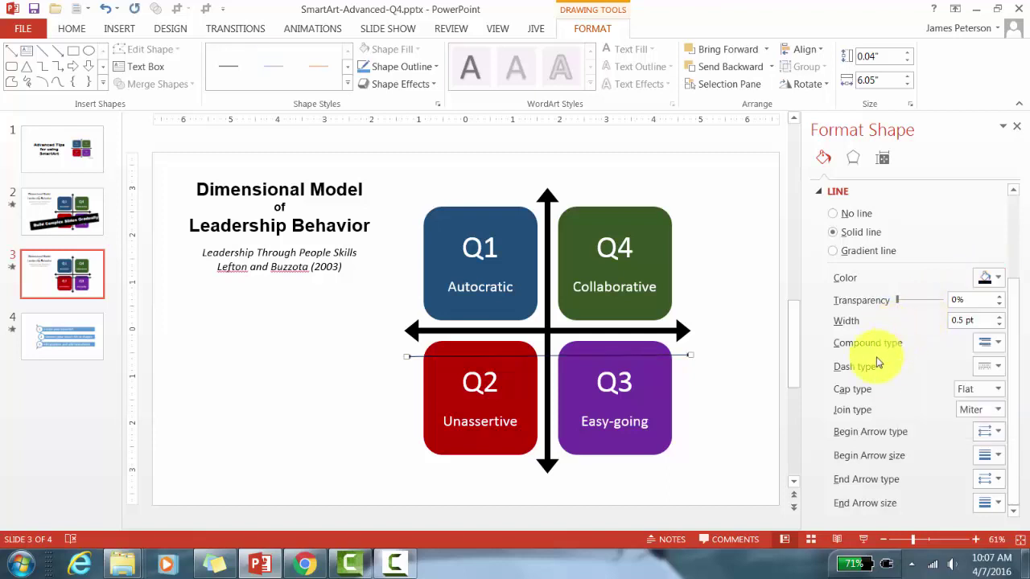
double_click(963, 321)
type("10")
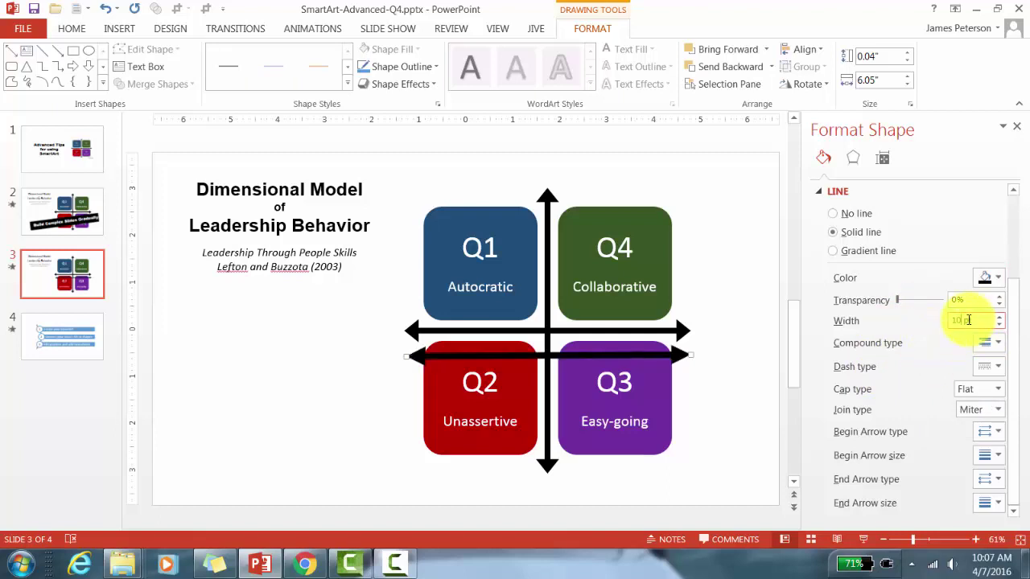
double_click(962, 320)
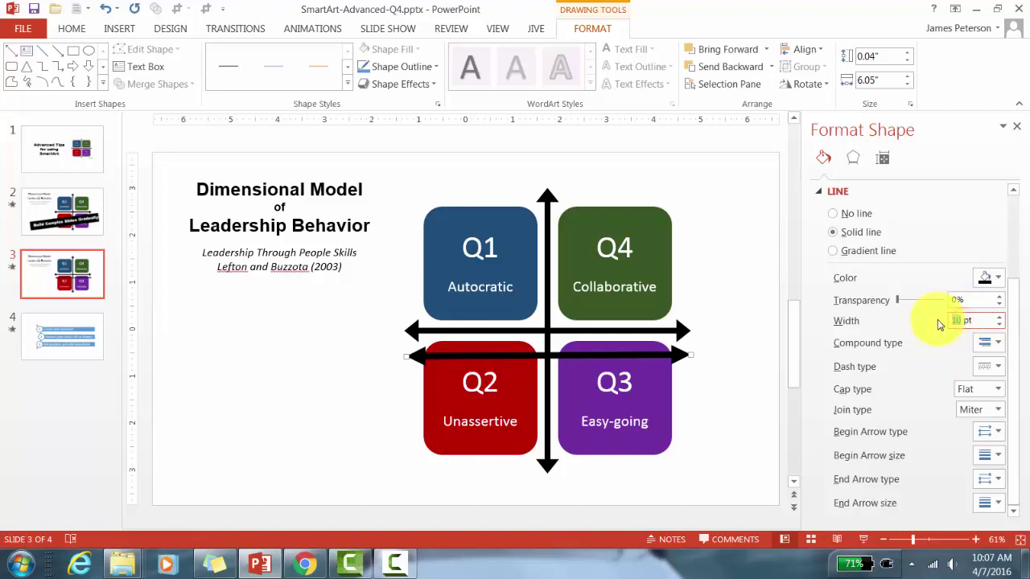
type("8")
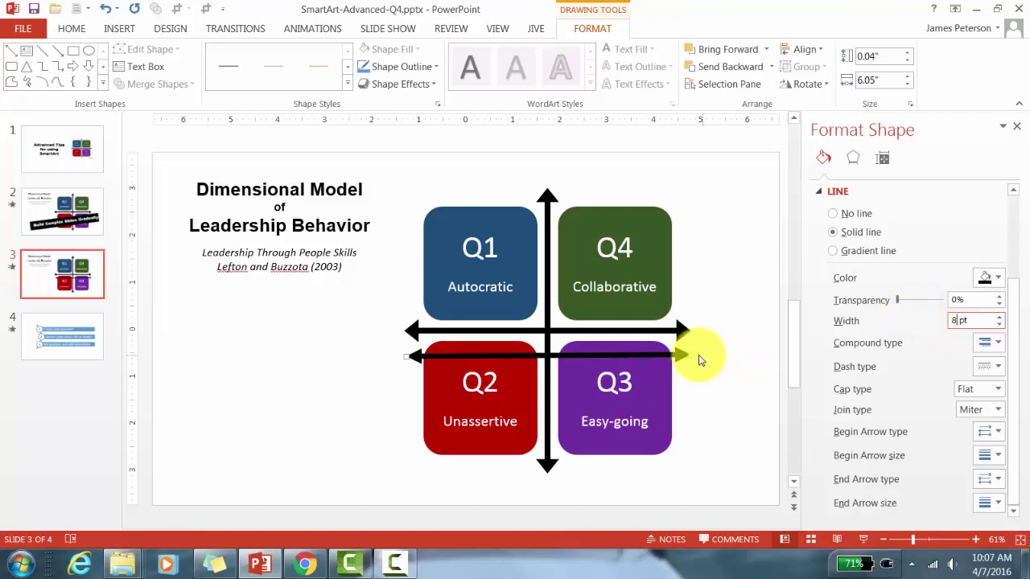
left_click_drag(688, 354, 698, 333)
Step: Reposition the horizontal arrow's right end
left_click(735, 386)
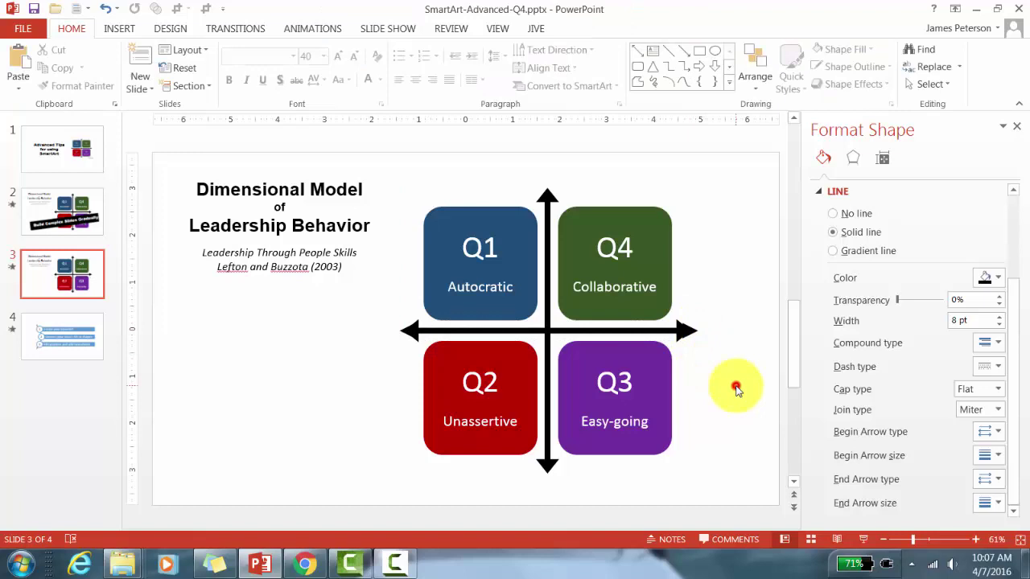
left_click(659, 332)
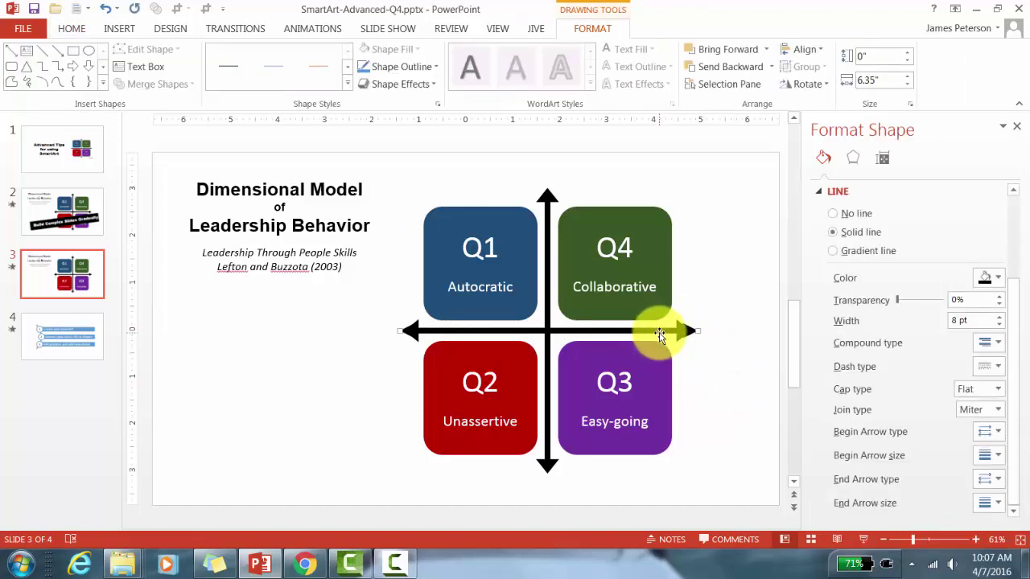
left_click(306, 391)
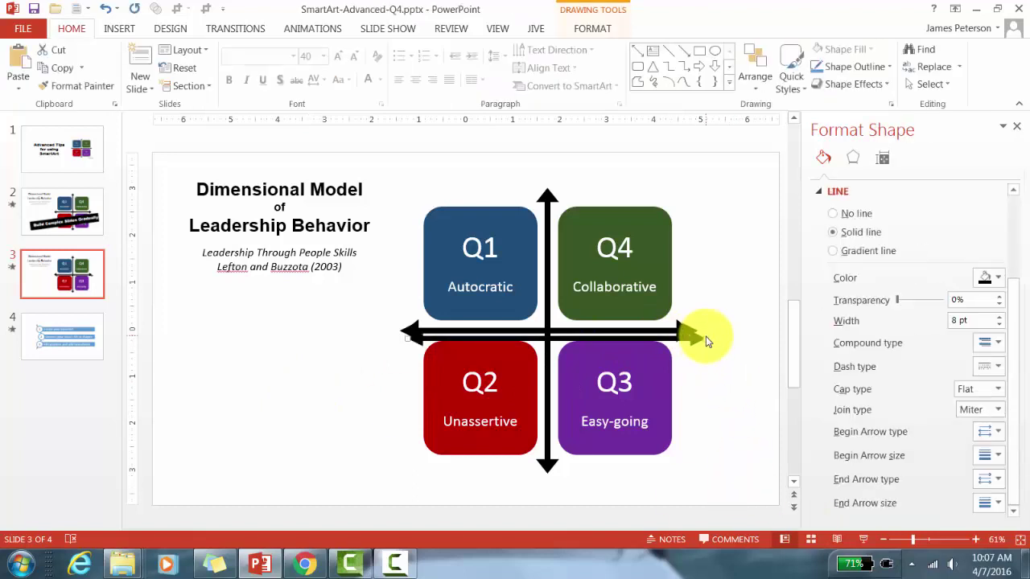
left_click_drag(705, 341, 405, 153)
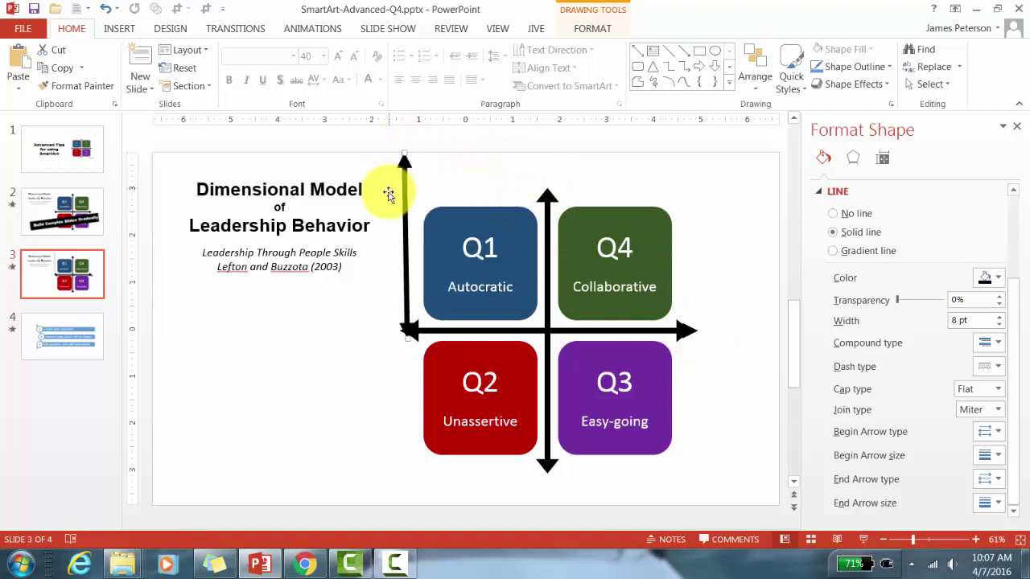
Step: Lengthen the vertical arrow, delete its duplicate, and centre it between the quadrant columns
left_click_drag(407, 229, 526, 265)
left_click_drag(526, 367, 524, 478)
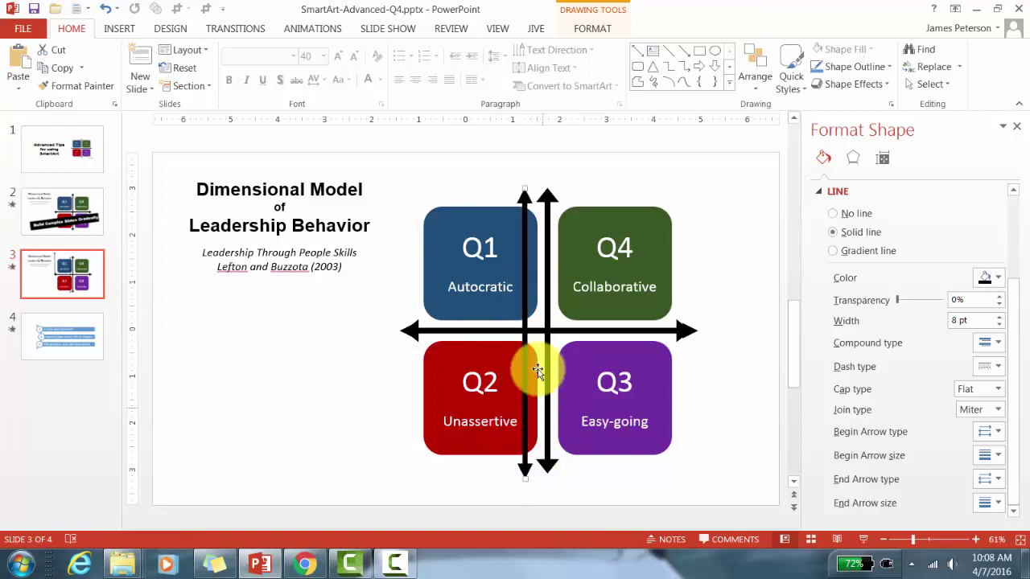
mouse_move(521, 342)
left_mouse_down()
mouse_move(537, 340)
mouse_move(520, 341)
left_mouse_up()
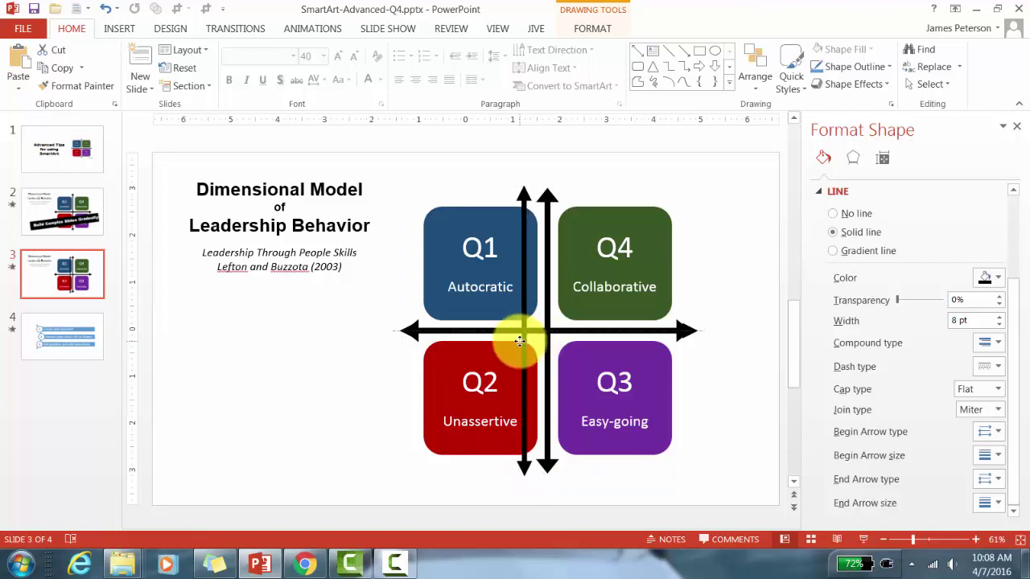
left_click(548, 453)
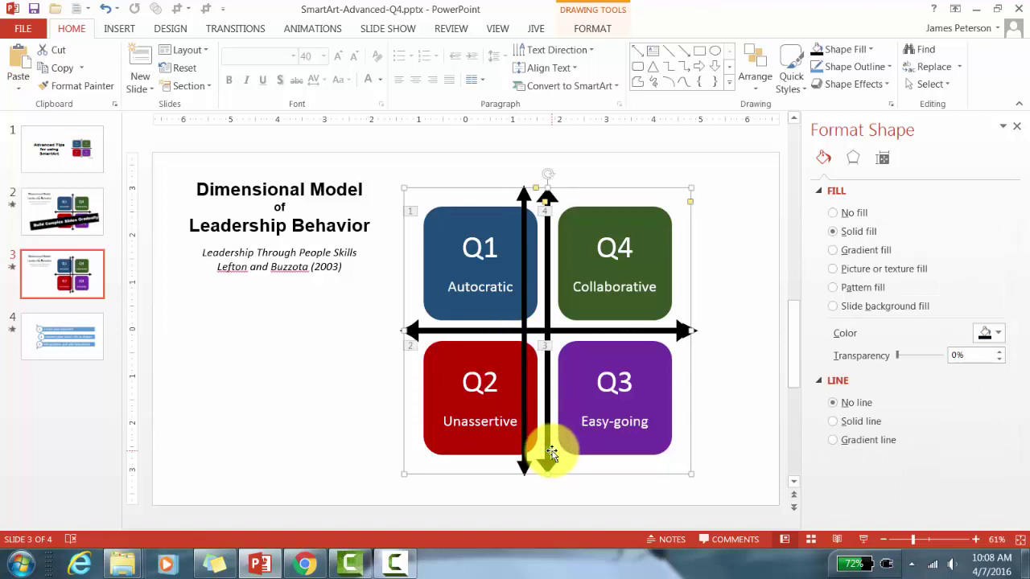
key("Delete")
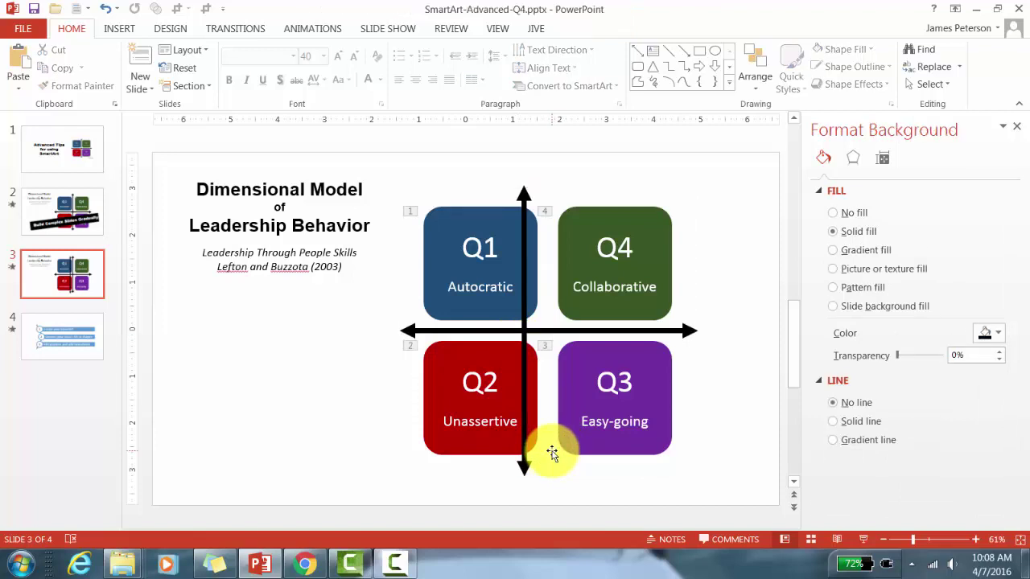
left_click(522, 416)
left_click_drag(523, 417, 546, 423)
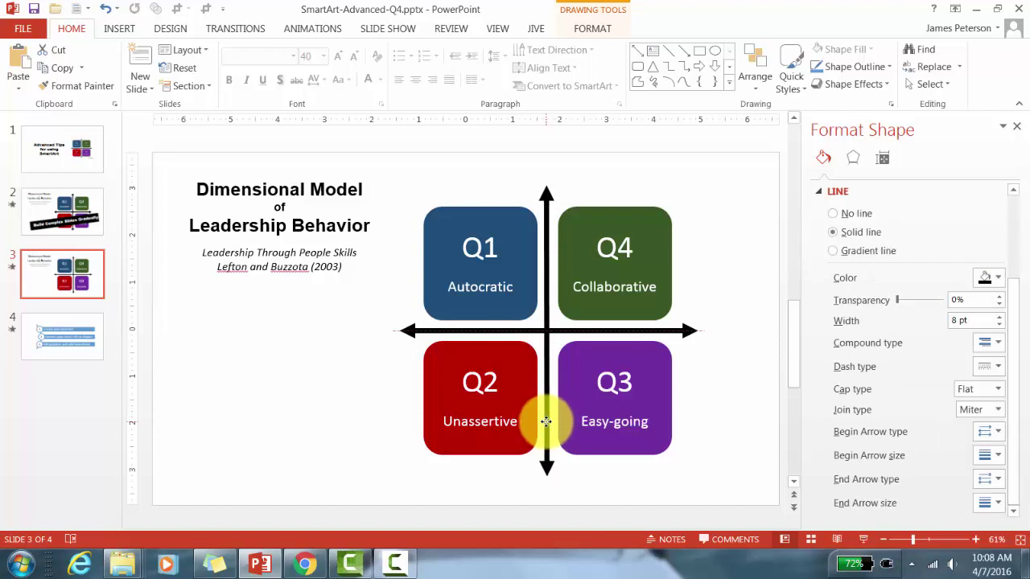
left_click(708, 471)
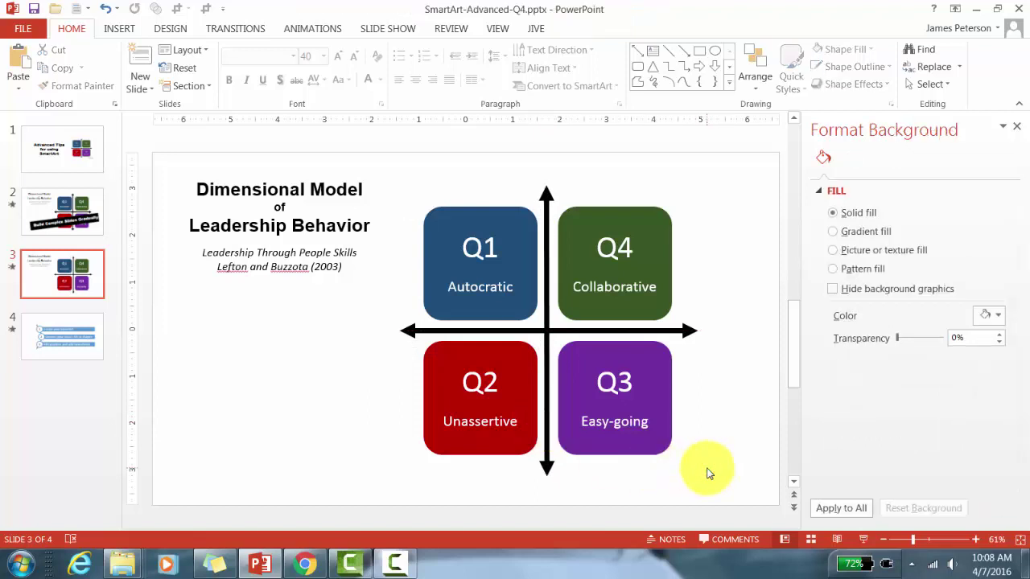
Step: Close the Format Background panel and select the horizontal arrow for animating
left_click(1019, 127)
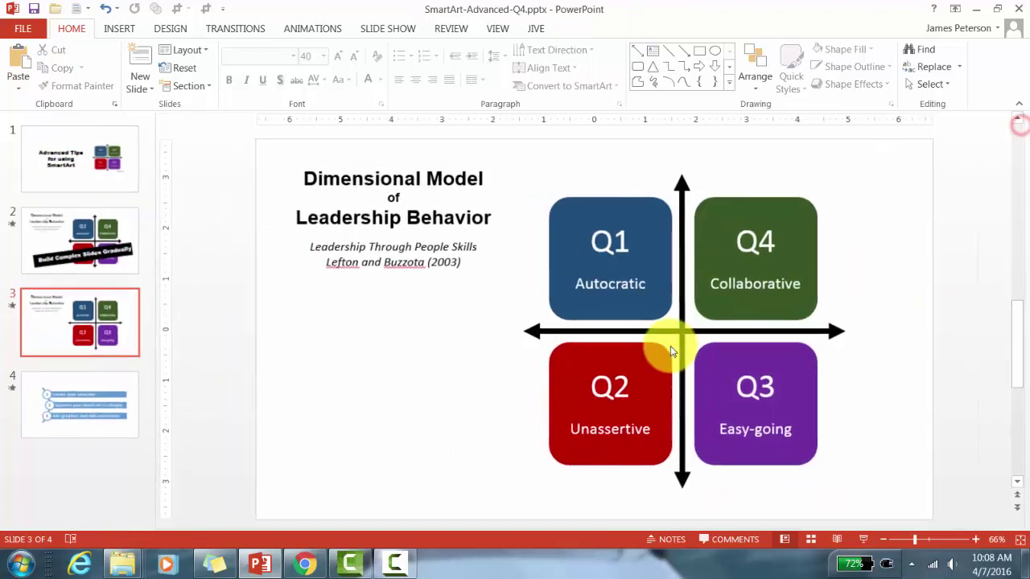
left_click(740, 332)
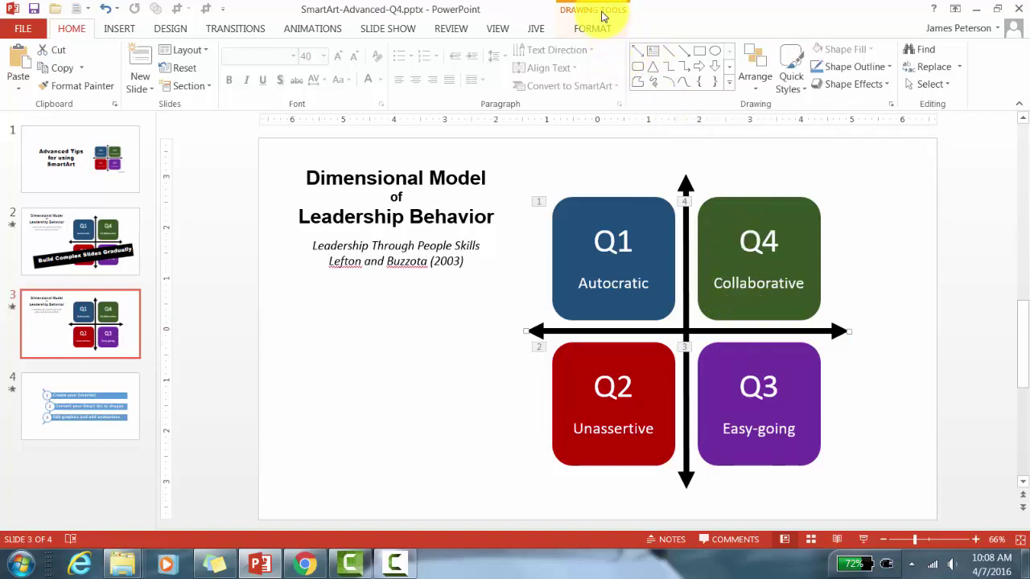
left_click(320, 28)
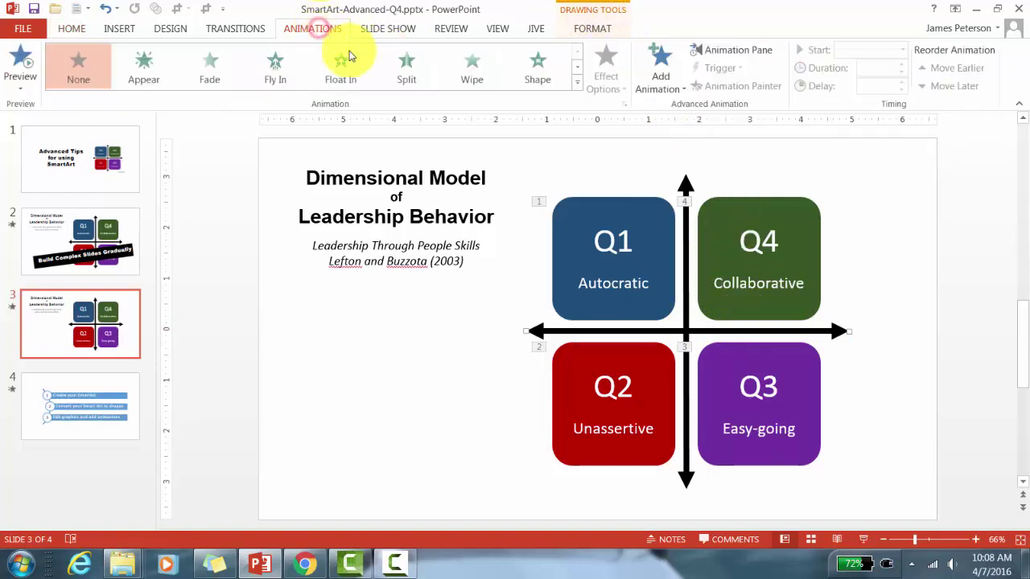
left_click(674, 78)
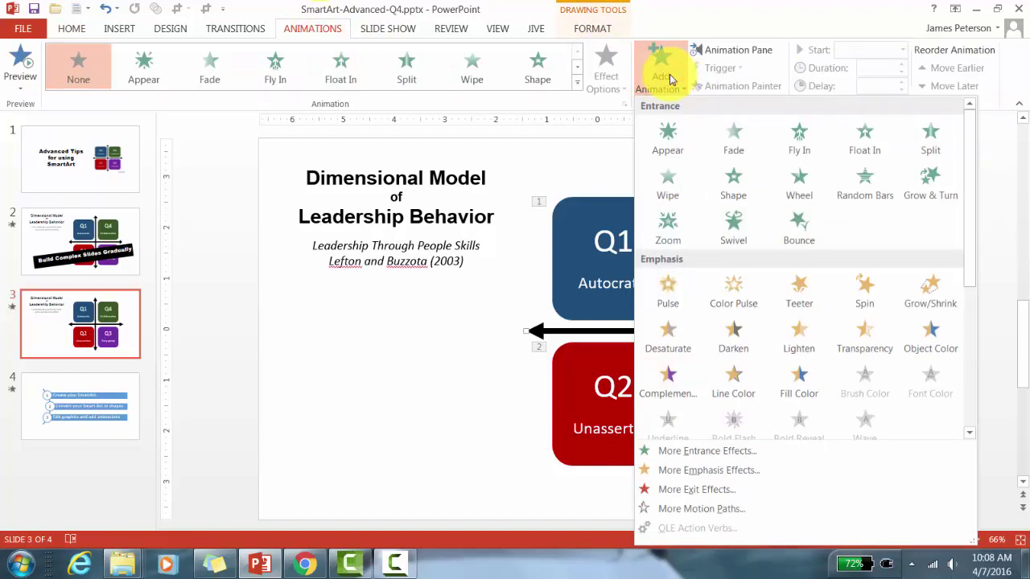
Step: Give the horizontal arrow a Split entrance with Vertical Out direction
left_click(931, 142)
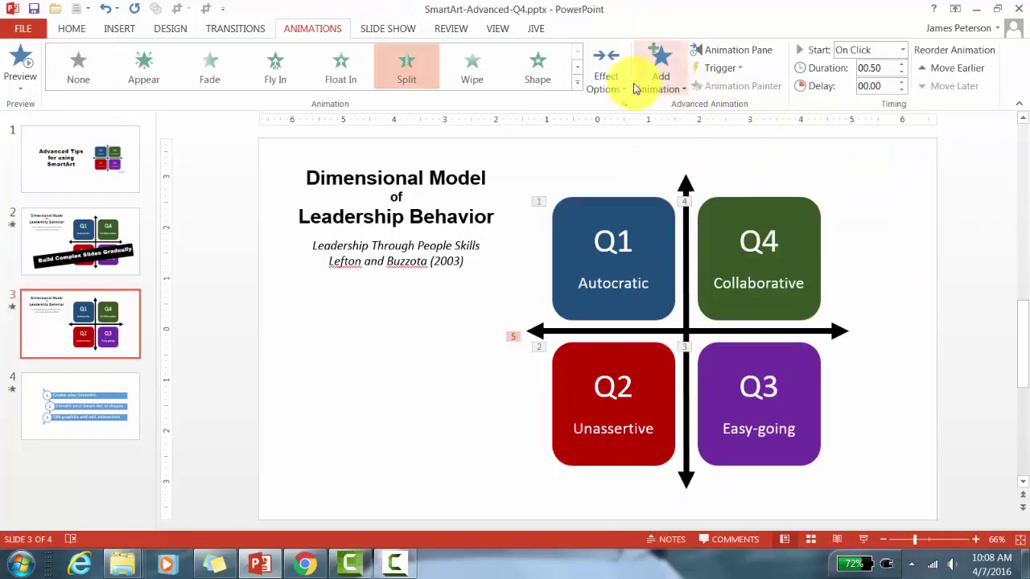
left_click(608, 77)
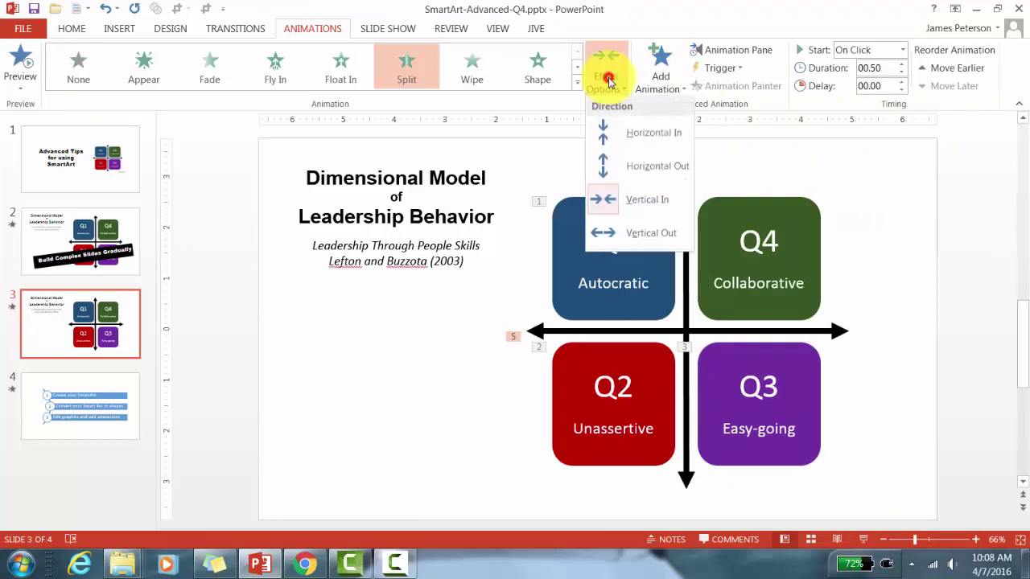
left_click(660, 234)
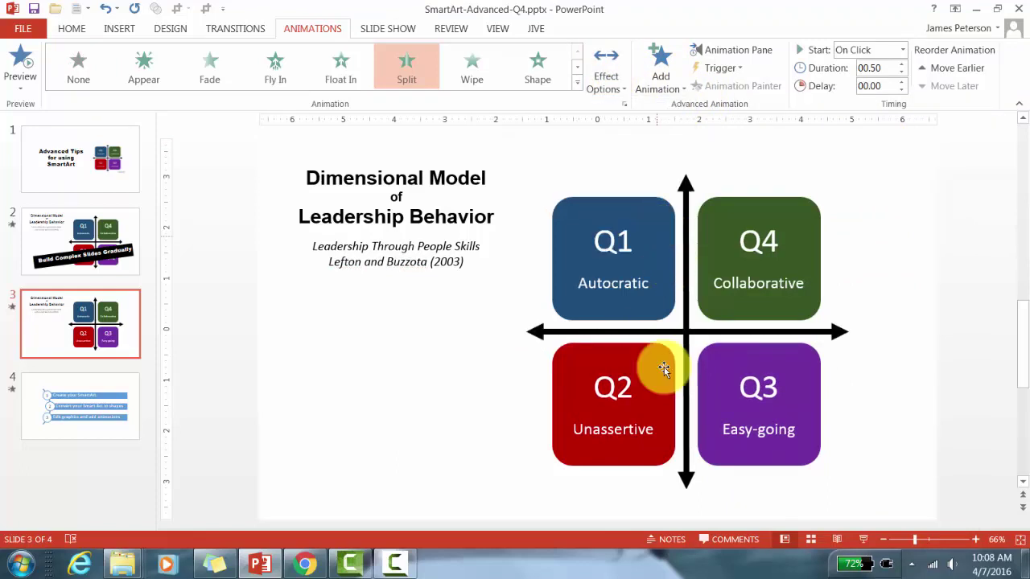
Step: Give the vertical arrow a Split entrance with Horizontal Out direction
left_click(686, 461)
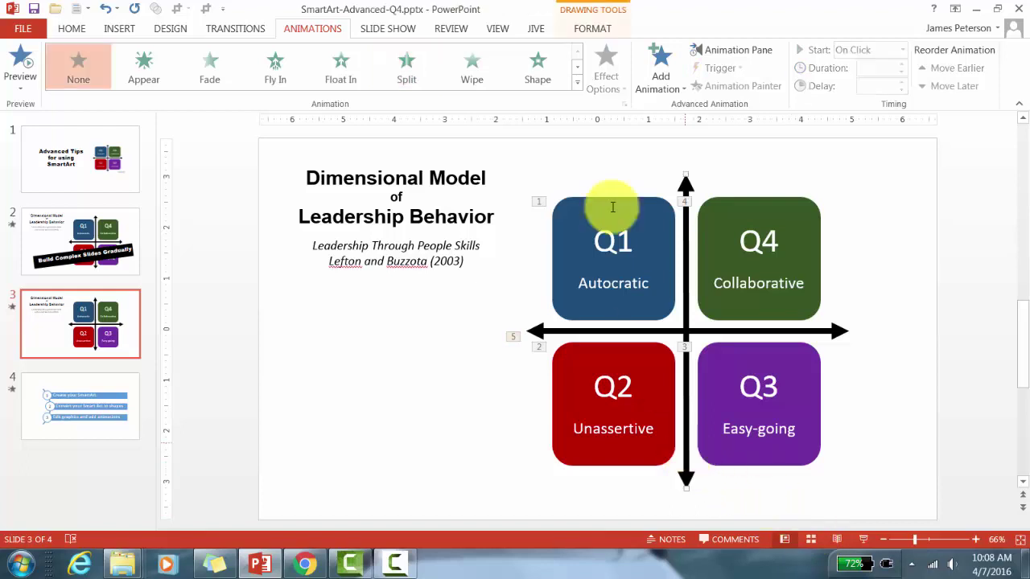
left_click(661, 80)
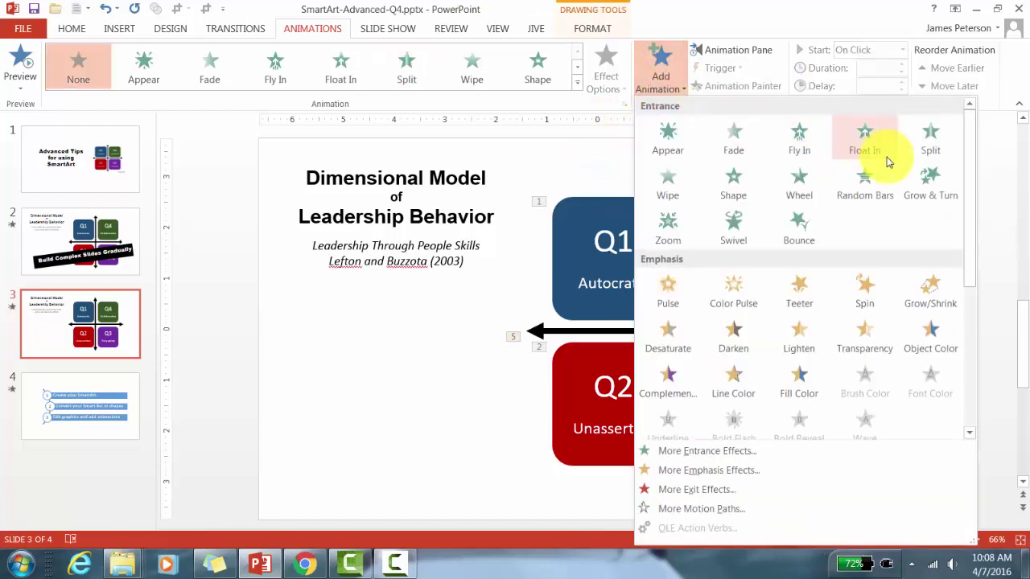
left_click(925, 145)
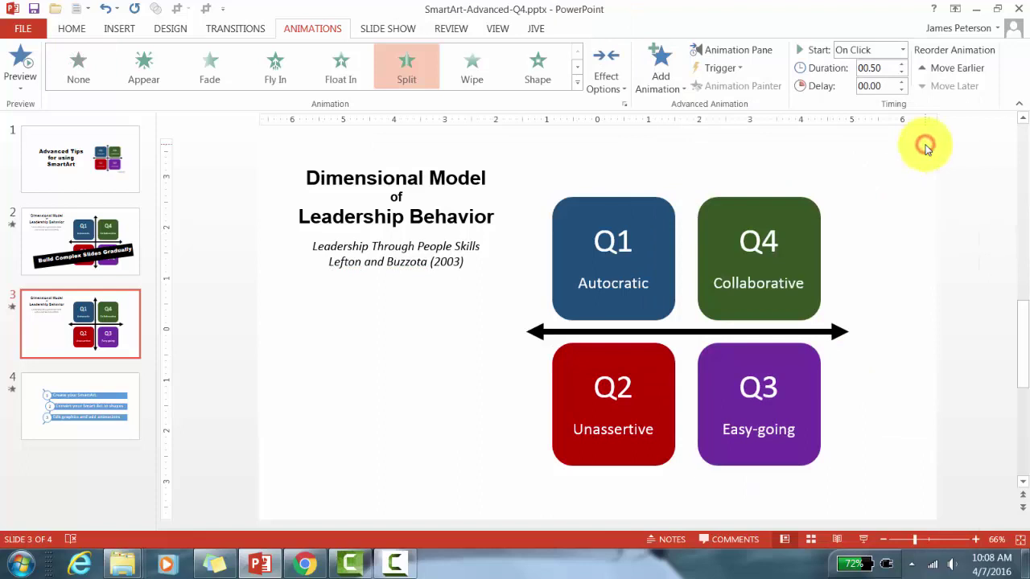
left_click(620, 86)
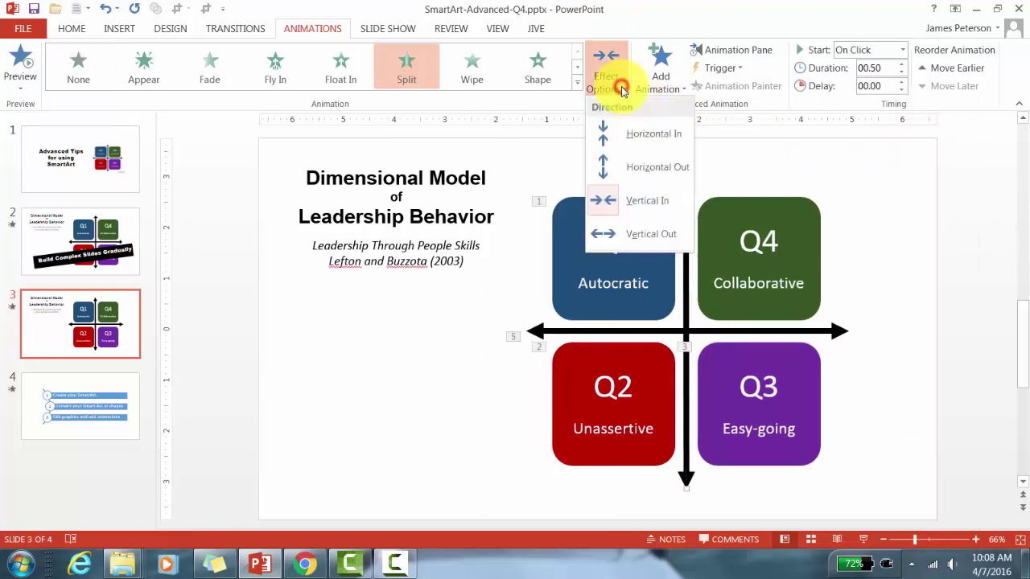
left_click(632, 171)
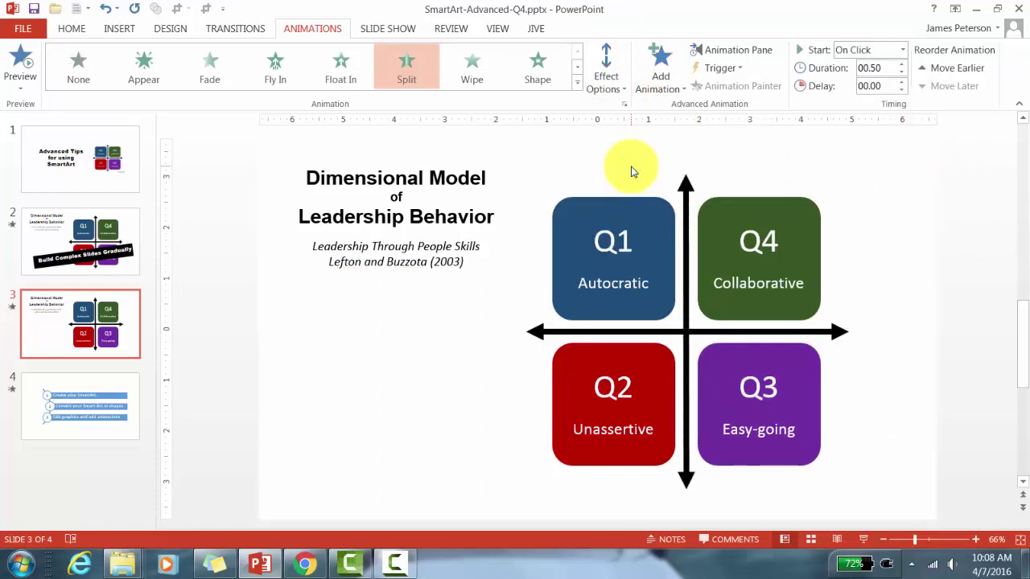
left_click(737, 51)
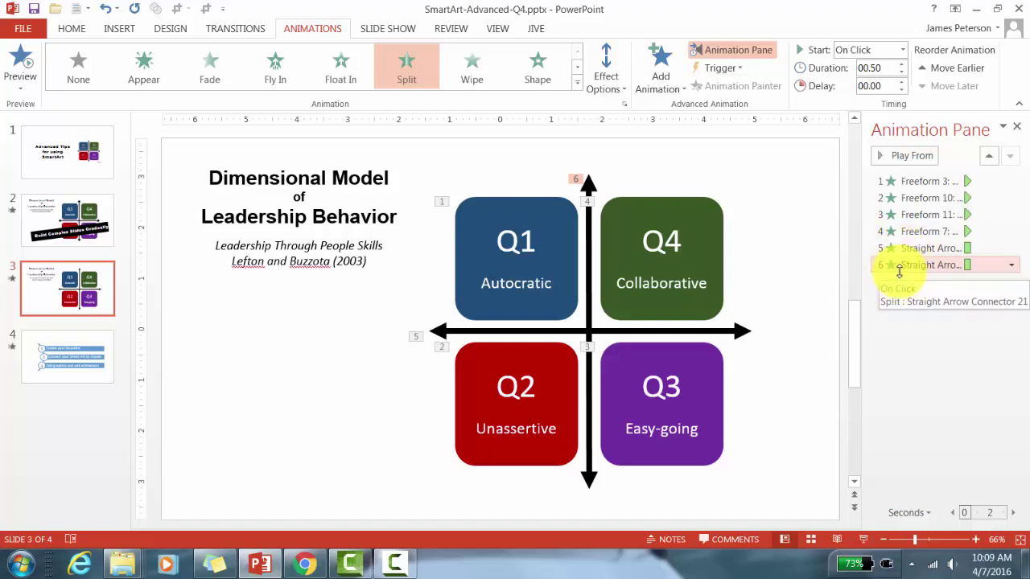
Step: In the Animation Pane, move the horizontal arrow animation to first and vertical arrow to second
left_click(904, 248)
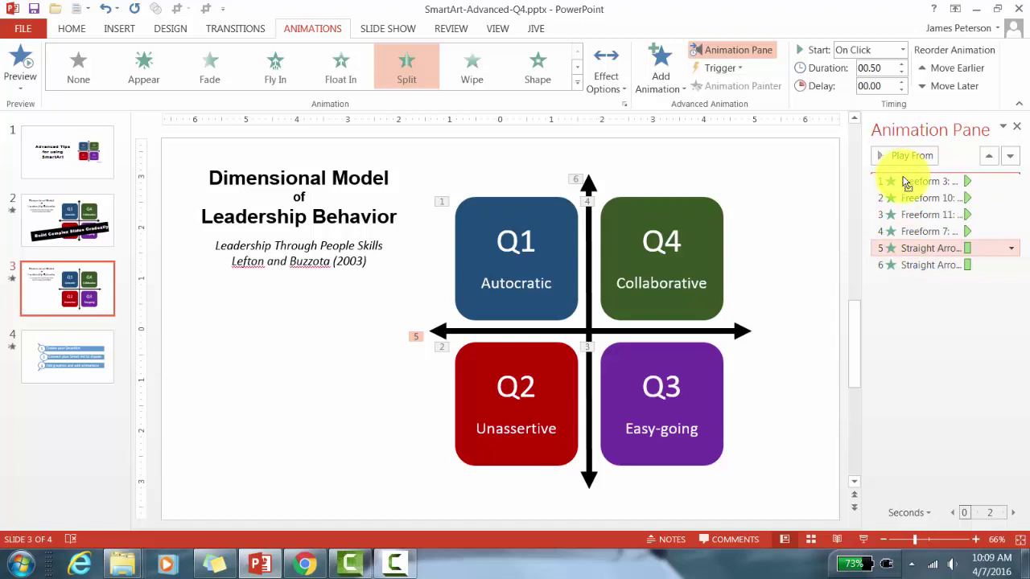
left_click_drag(903, 183, 903, 181)
left_click(924, 265)
left_click_drag(924, 267, 925, 198)
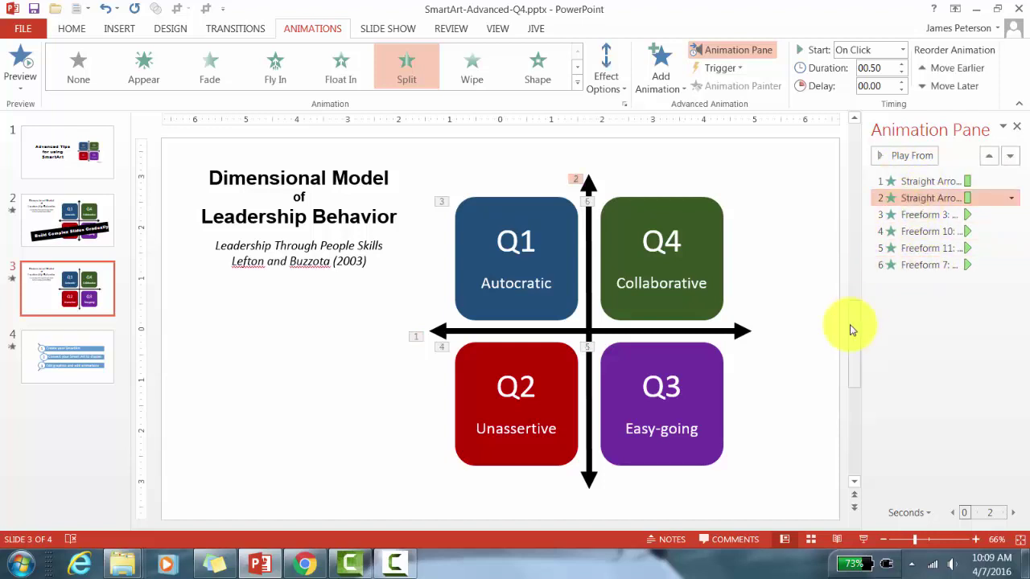
left_click(817, 351)
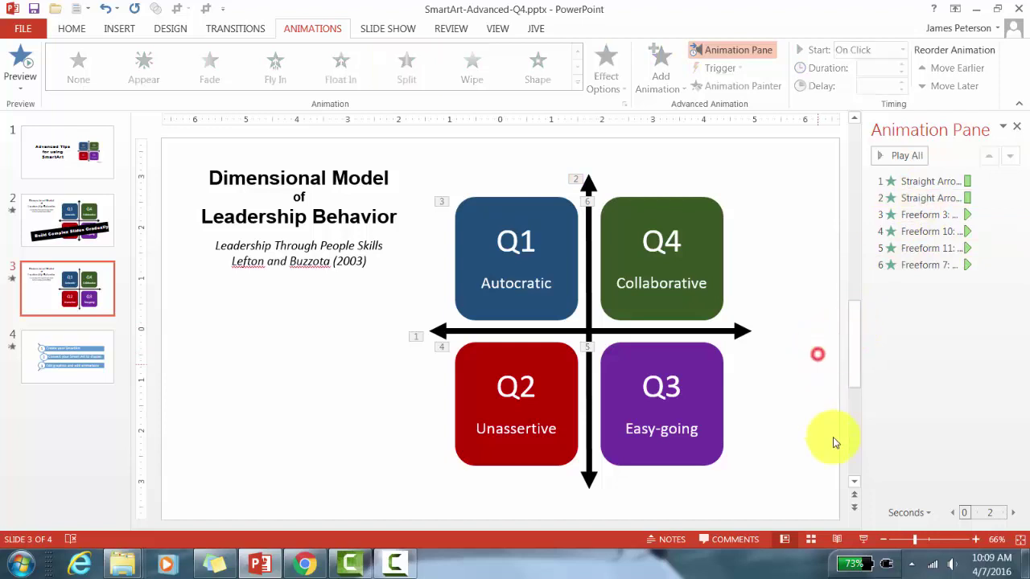
Step: Run the slide show through both axis arrows and all four quadrants, then exit
left_click(863, 540)
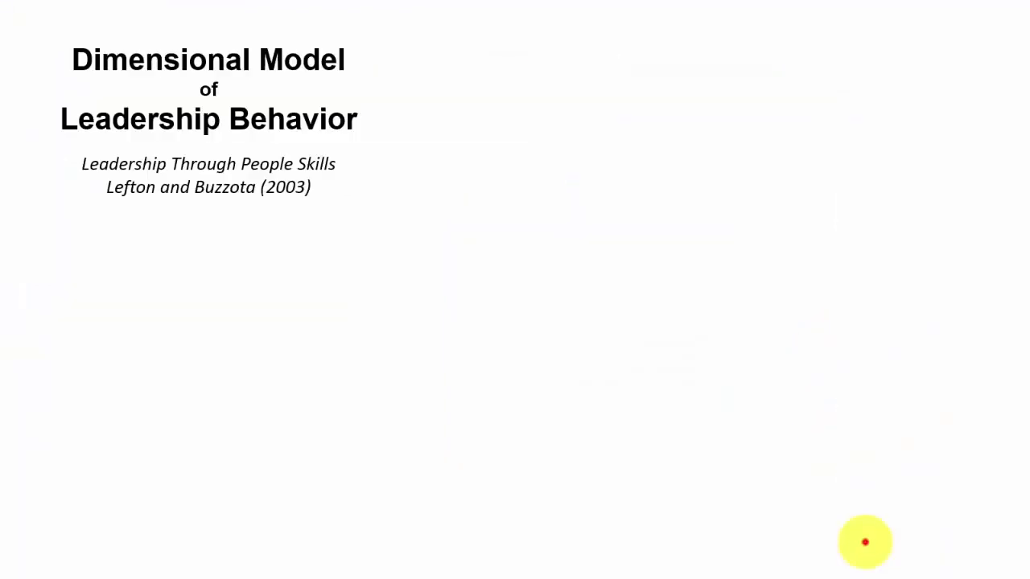
left_click(864, 542)
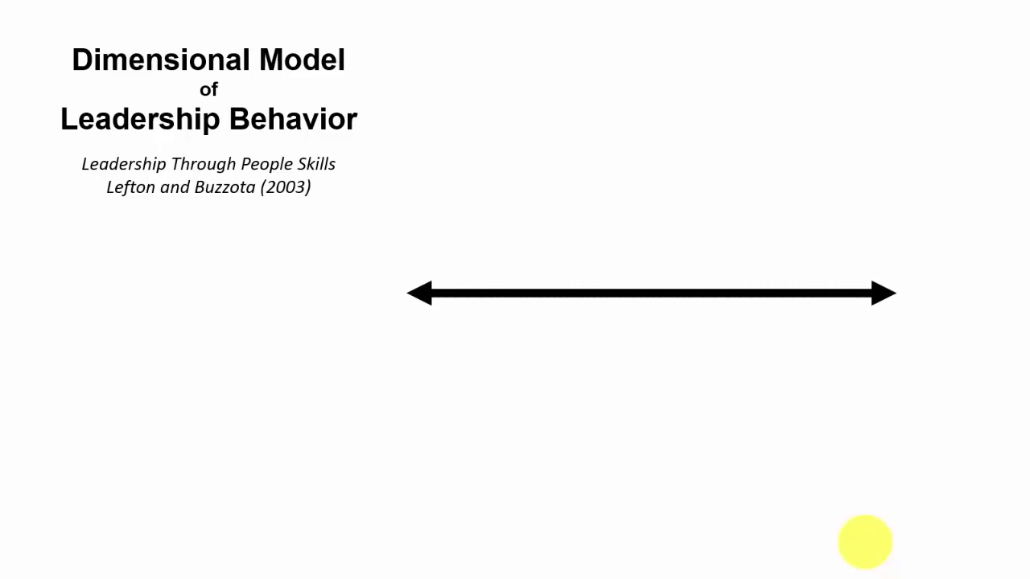
left_click(865, 541)
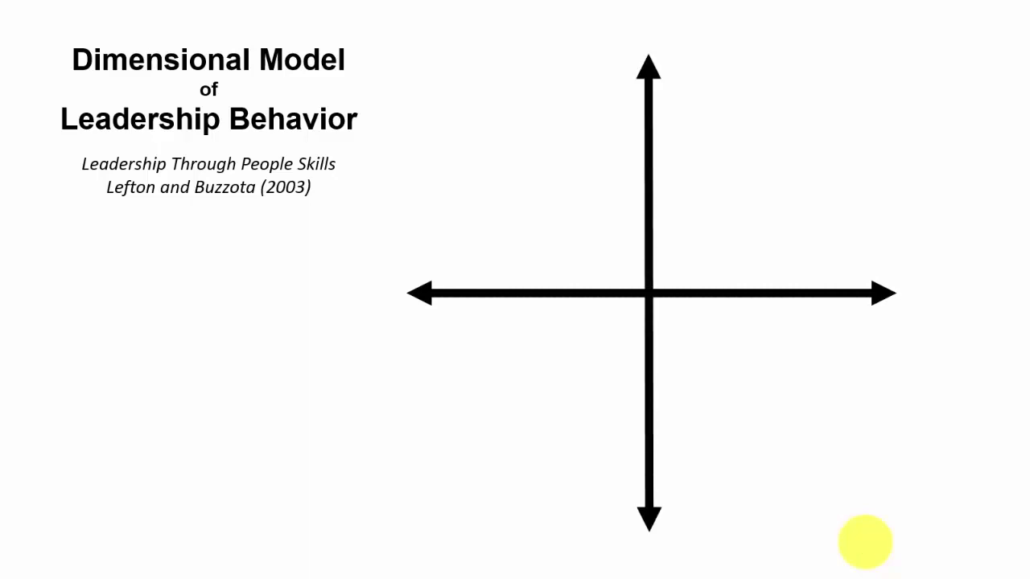
left_click(865, 542)
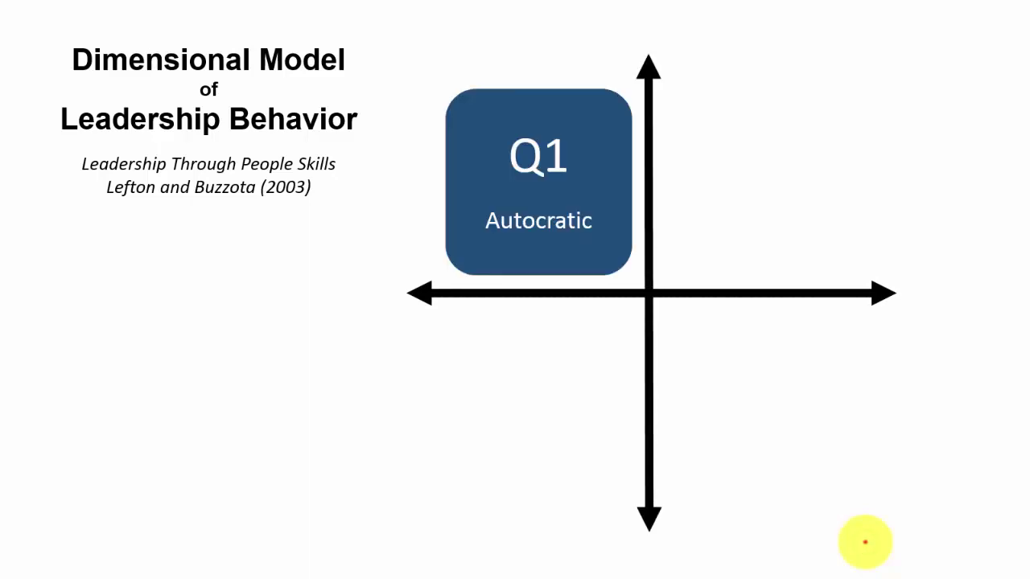
left_click(864, 541)
left_click(864, 542)
left_click(865, 542)
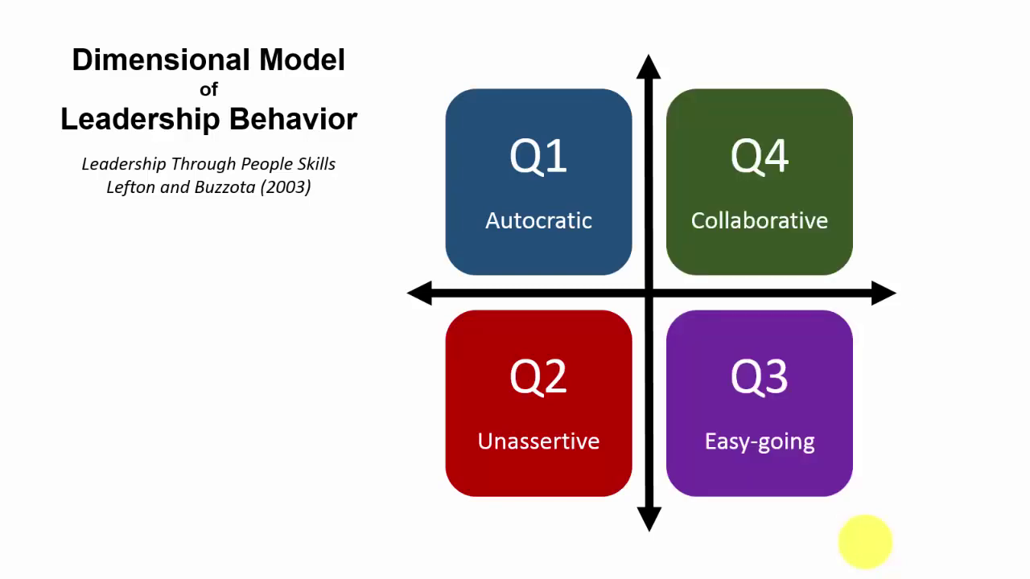
key("Escape")
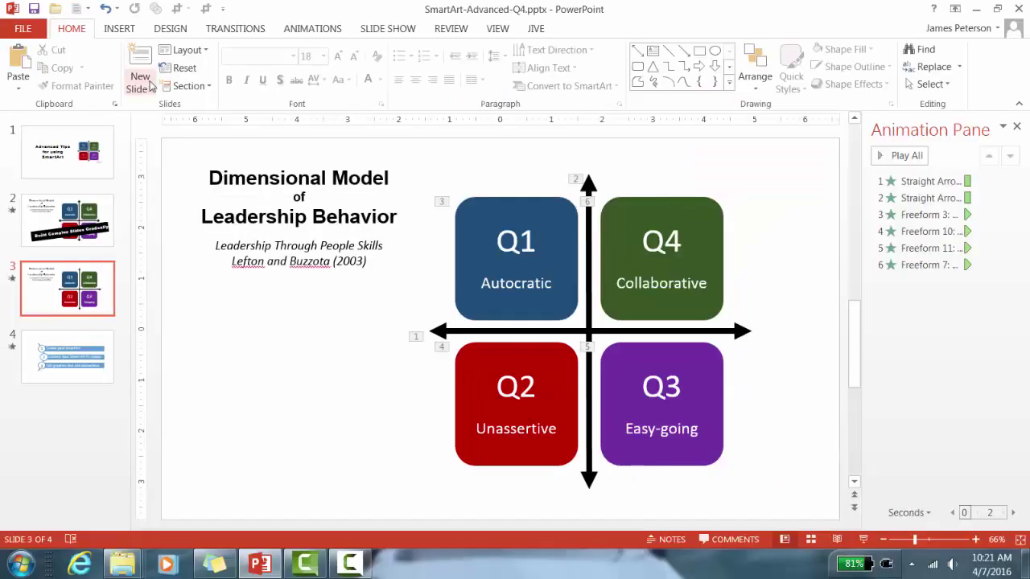
Step: Add a text box left of the quadrants reading Hostility, set to 24 pt
left_click(113, 30)
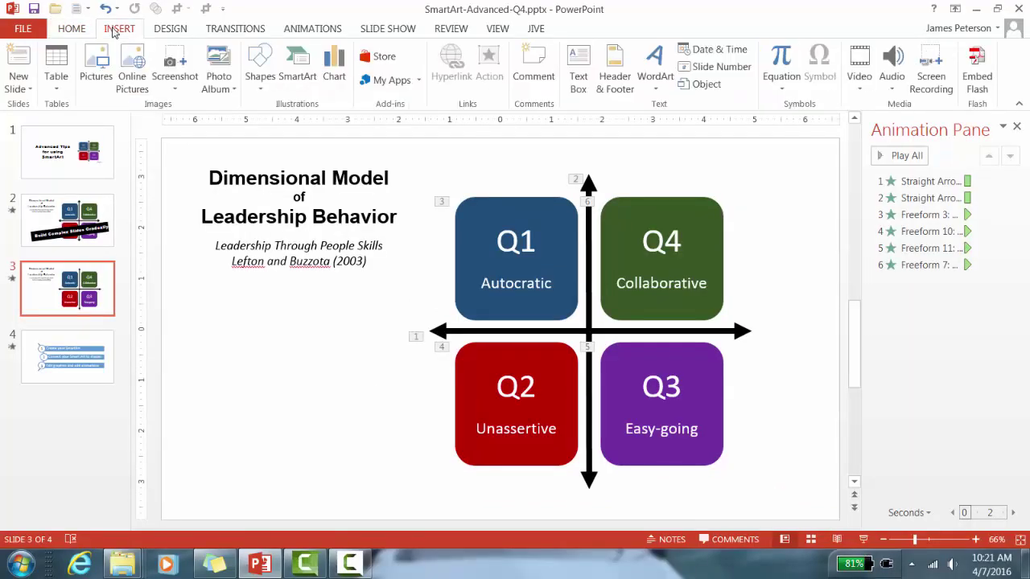
left_click(578, 69)
left_click_drag(277, 329, 399, 389)
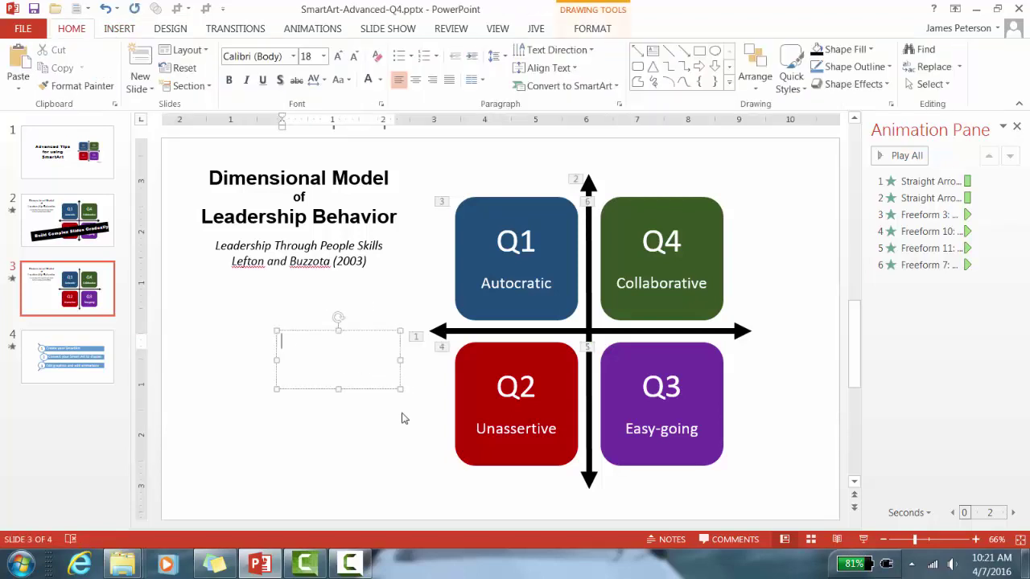
type("H")
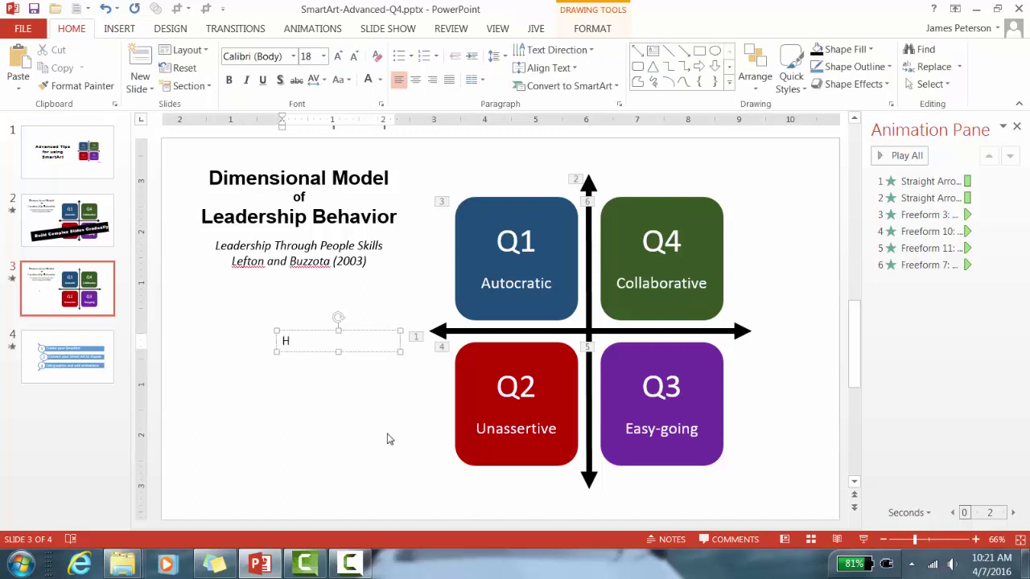
type("ostility")
left_click(367, 334)
left_click(324, 56)
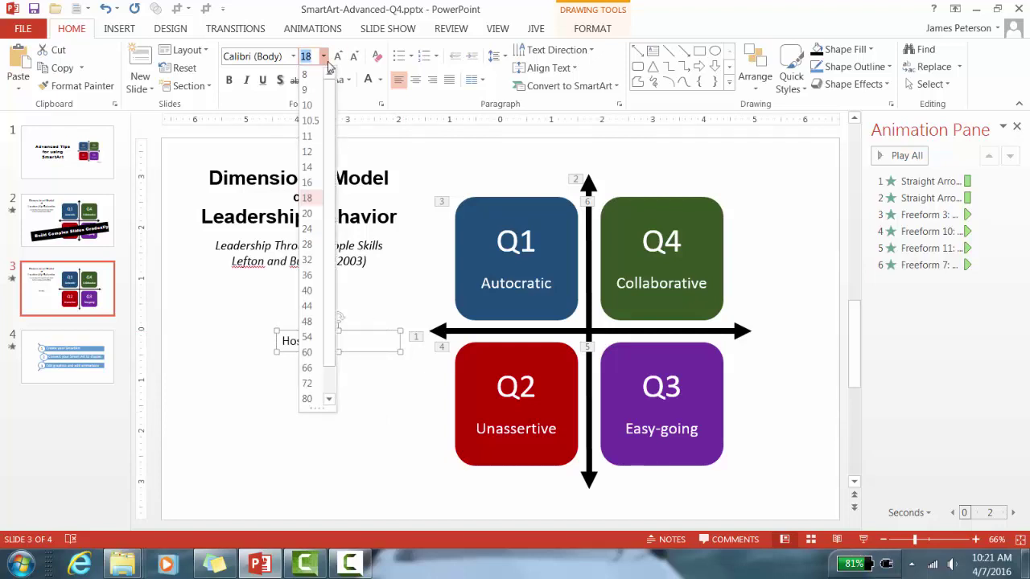
left_click(306, 228)
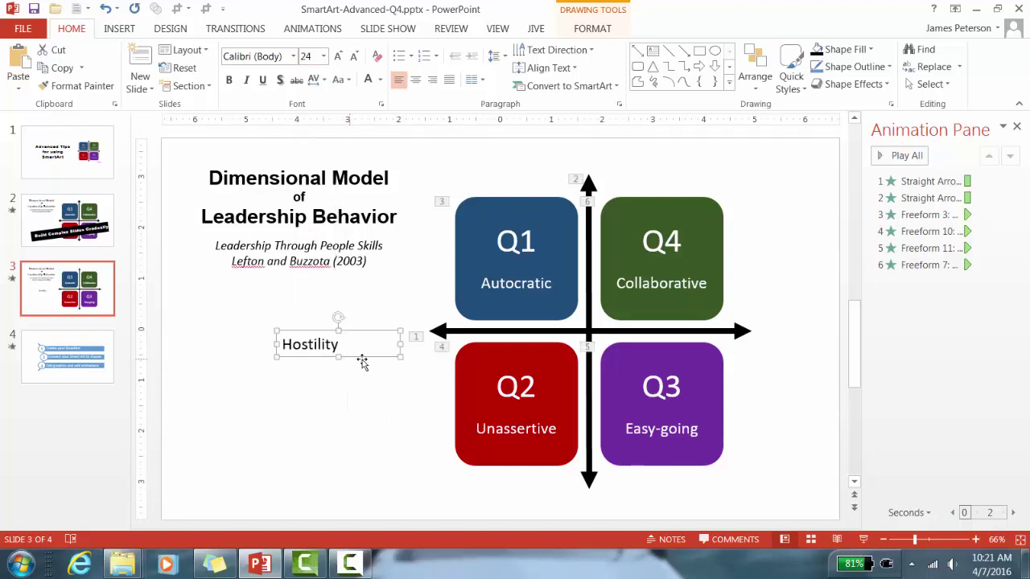
Step: Move the Hostility label to the left arrowhead and paste a copy of it
mouse_move(398, 344)
left_mouse_down()
mouse_move(366, 341)
mouse_move(414, 322)
left_mouse_up()
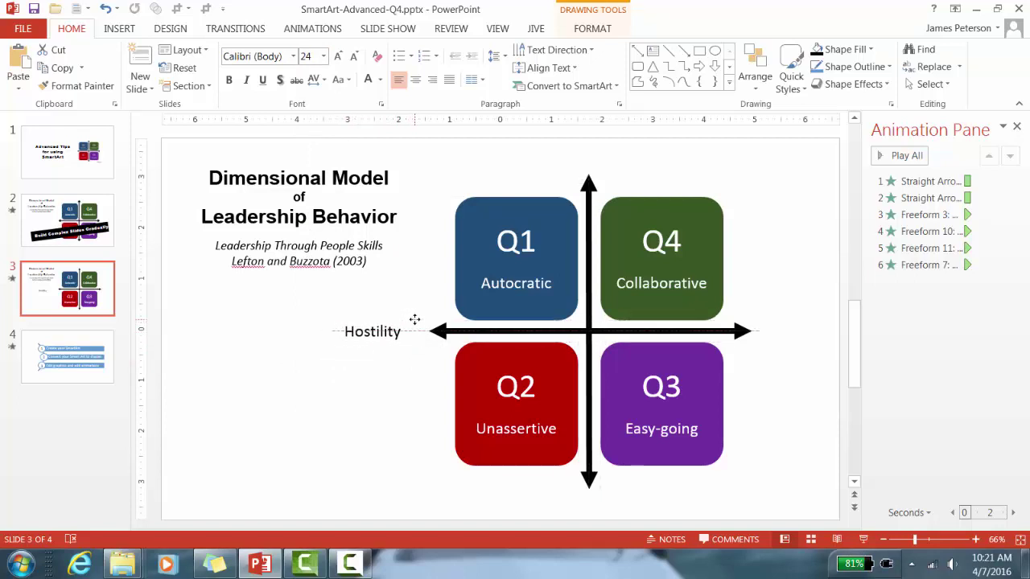
left_click(384, 384)
left_click(387, 345)
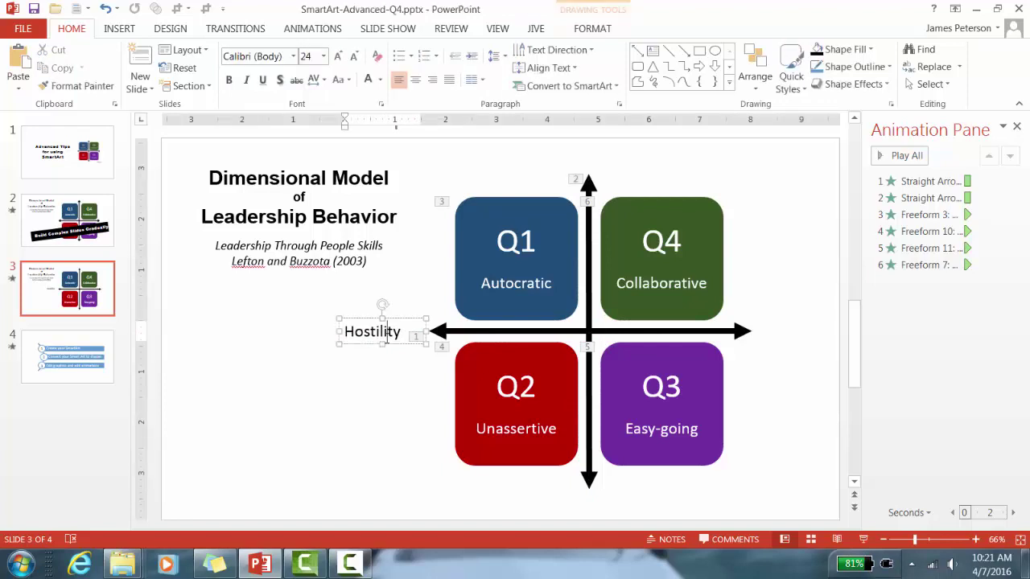
left_click(380, 377)
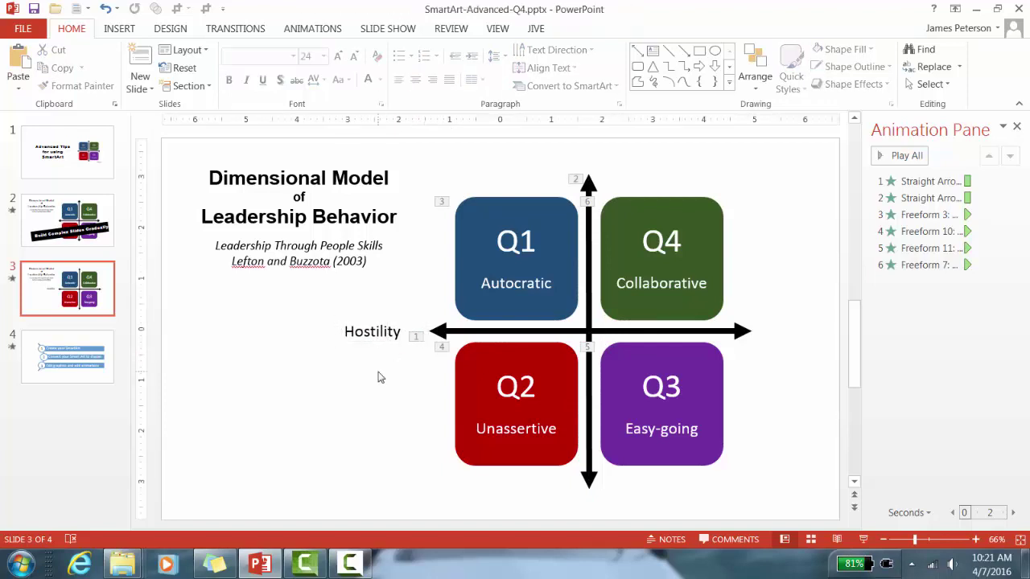
key("ctrl+v")
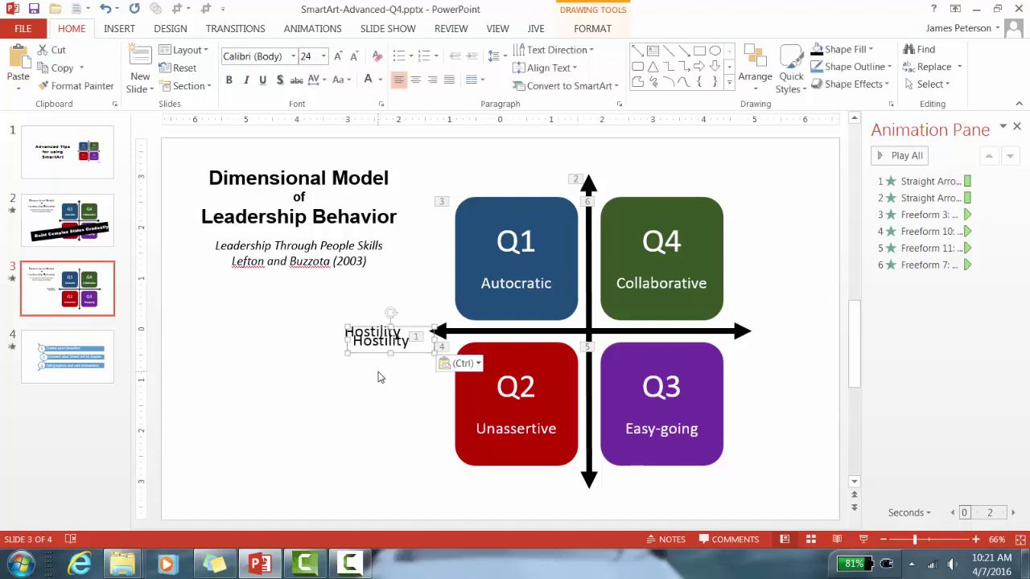
Step: Paste copies of the Hostility label and place them at the right, bottom and top arrowheads
key("ctrl+v")
key("ctrl+v")
left_click_drag(402, 363, 815, 341)
left_click_drag(408, 338, 588, 197)
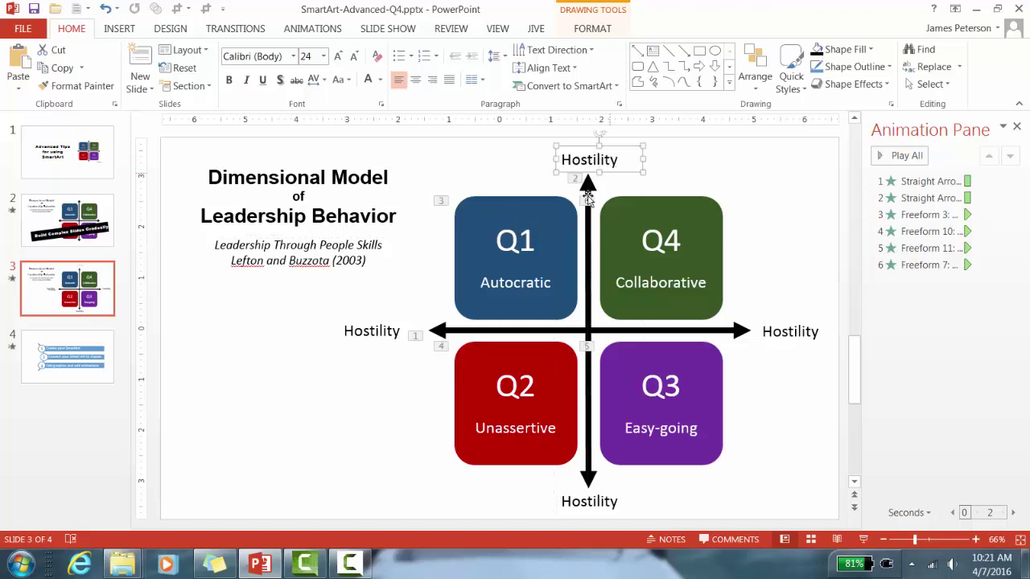
Step: Retype the copies as Submission at the bottom, Warmth at the right and Dominance at the top
double_click(569, 502)
type("Submission")
left_click(641, 501)
left_click(629, 488)
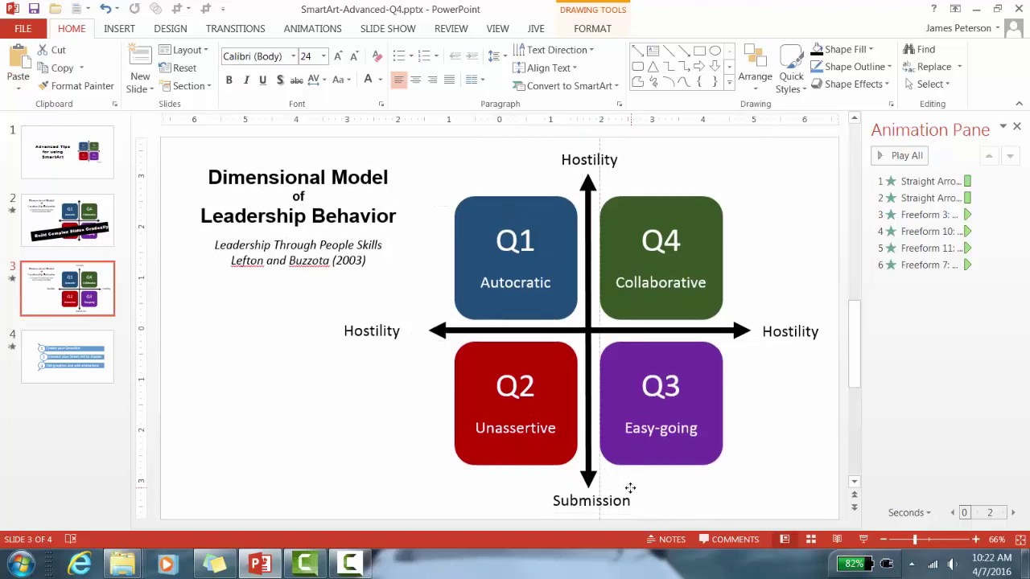
double_click(826, 337)
type("Warmth")
double_click(575, 161)
type("Dominance")
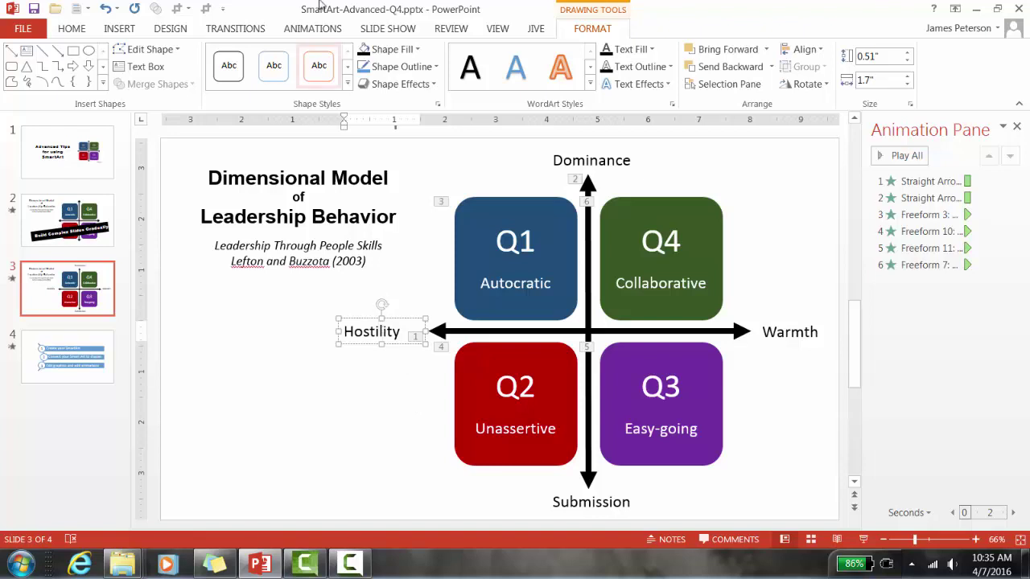
left_click(313, 29)
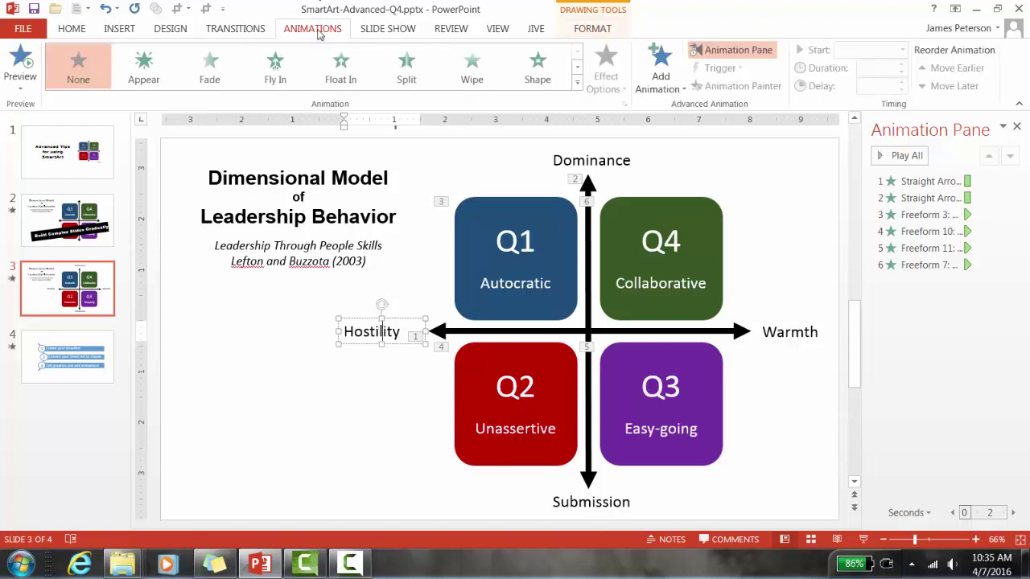
Step: Add an Appear entrance animation to the Hostility and Warmth labels
left_click(649, 81)
left_click(664, 138)
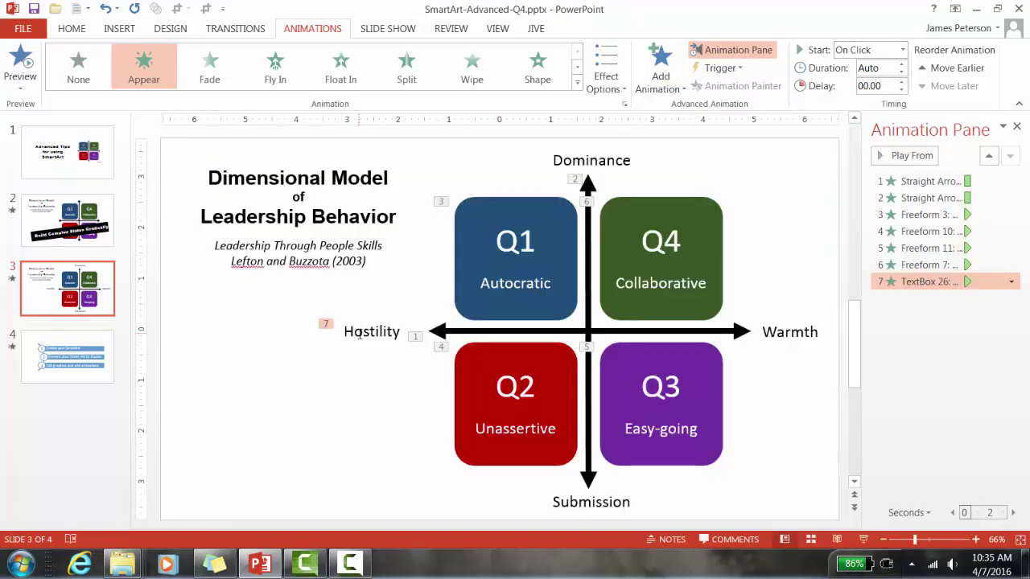
left_click(775, 338)
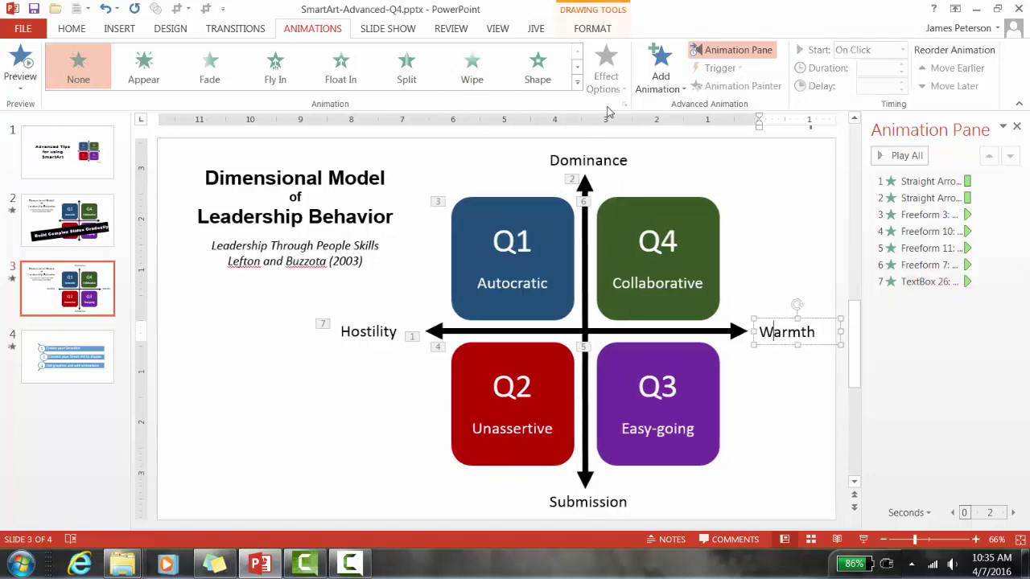
left_click(661, 71)
left_click(658, 137)
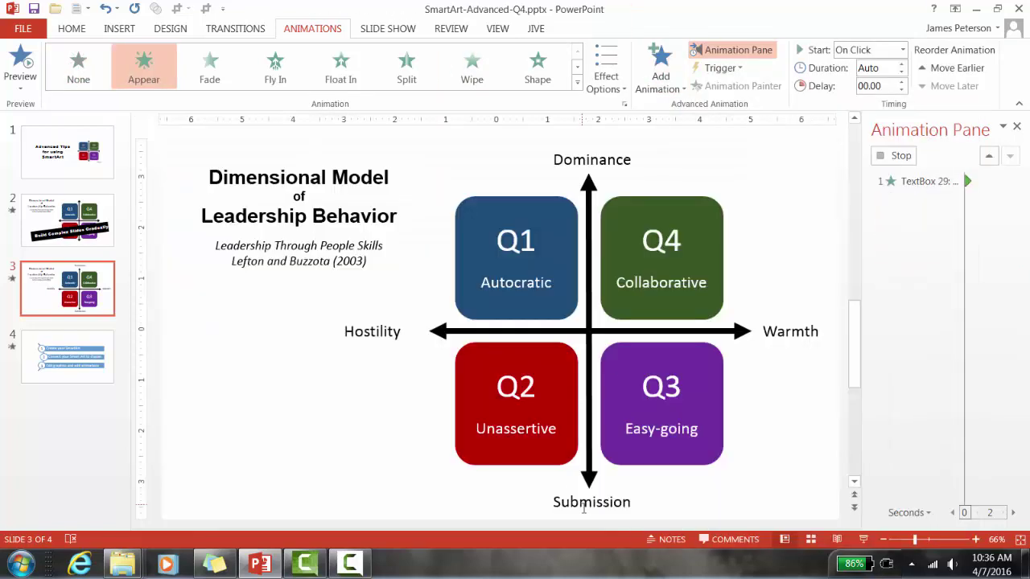
Step: Add an Appear entrance animation to the Submission and Dominance labels
left_click(586, 503)
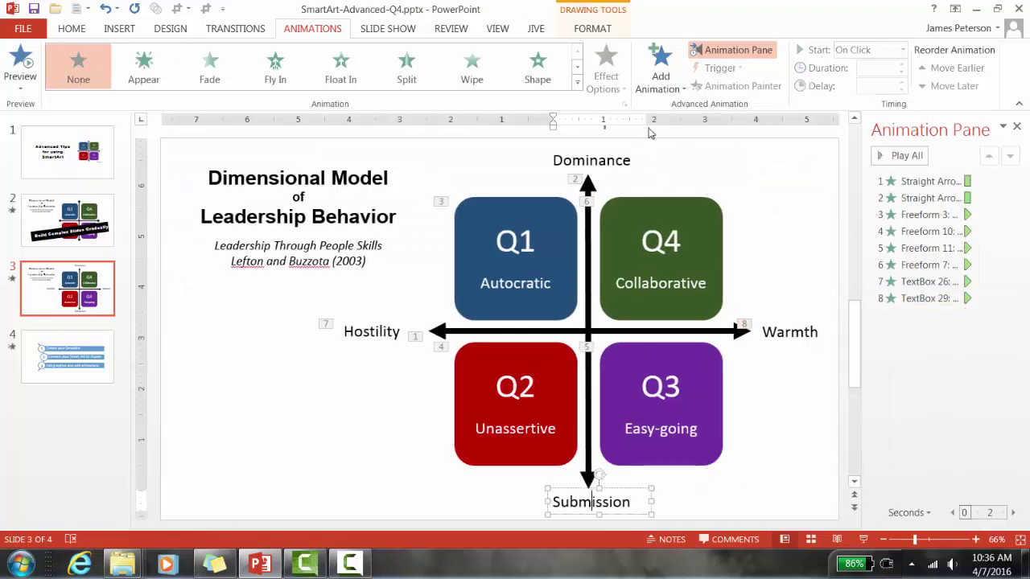
left_click(661, 77)
left_click(668, 143)
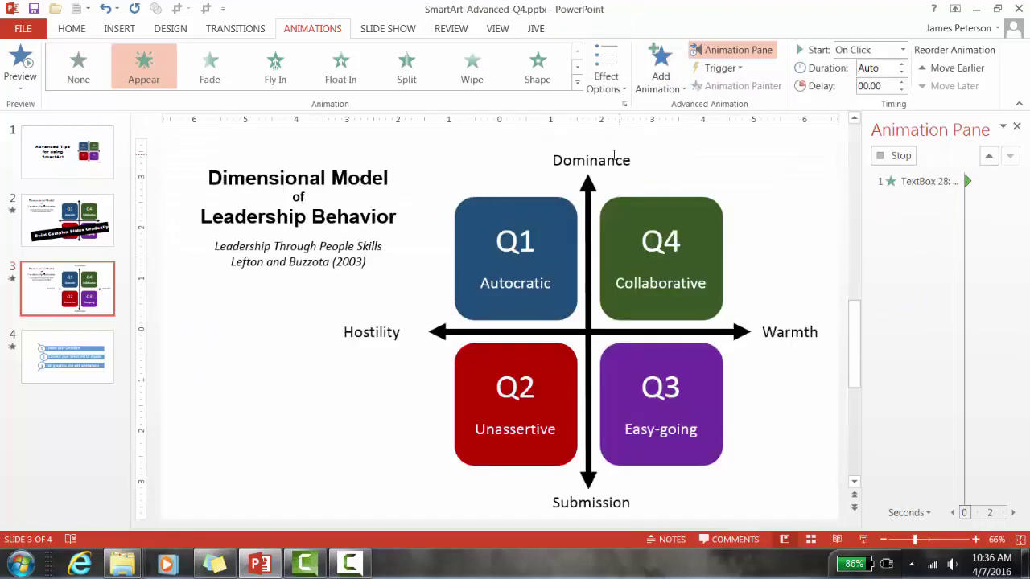
left_click(607, 160)
left_click(661, 77)
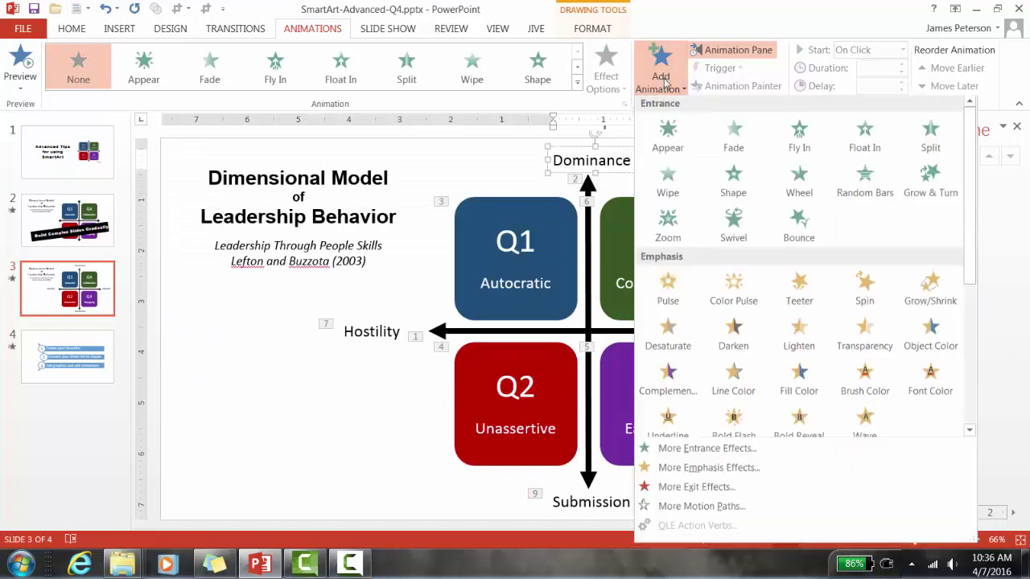
left_click(667, 139)
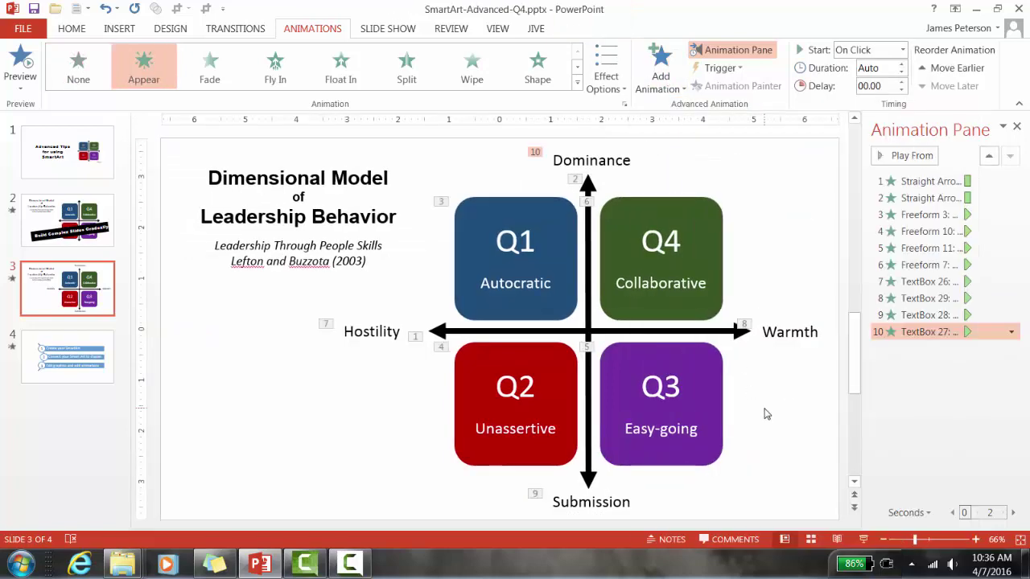
Step: Select the Hostility and Warmth animations together in the Animation Pane
left_click(766, 415)
left_click(917, 281)
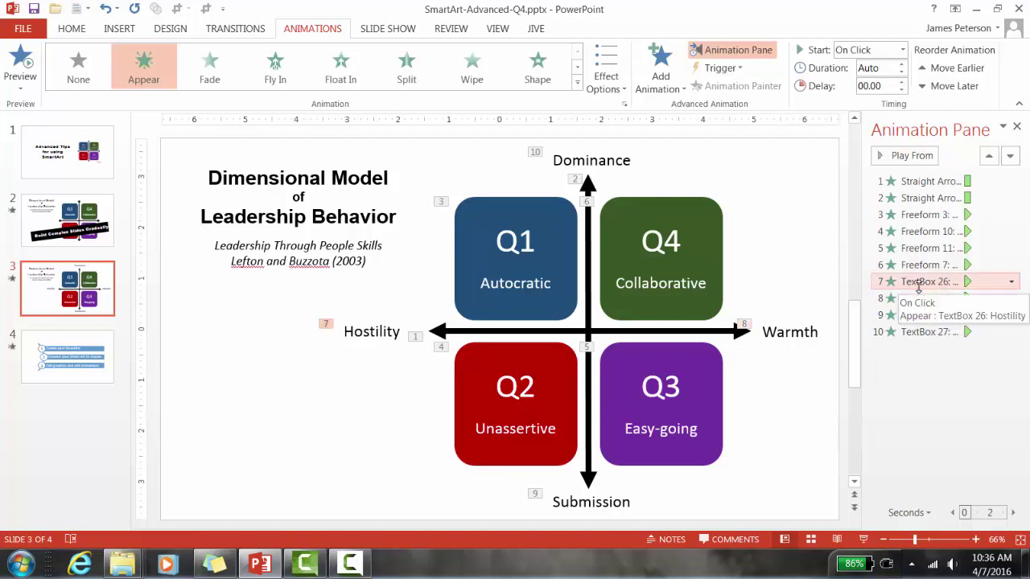
left_click(917, 298, "shift")
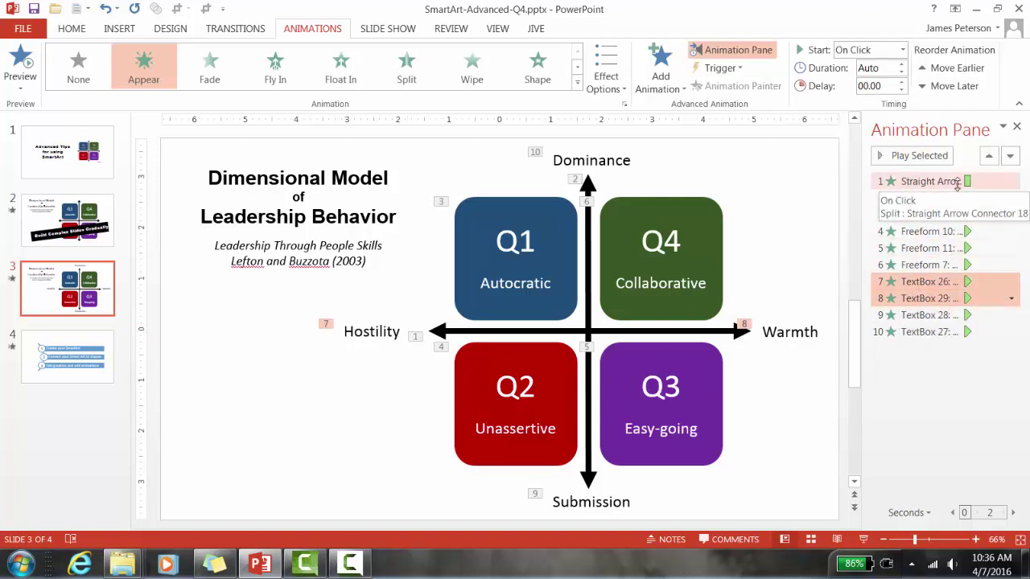
Step: Move the Hostility and Warmth animations up to run 2nd and 3rd, after the horizontal arrow
left_click_drag(918, 283, 933, 200)
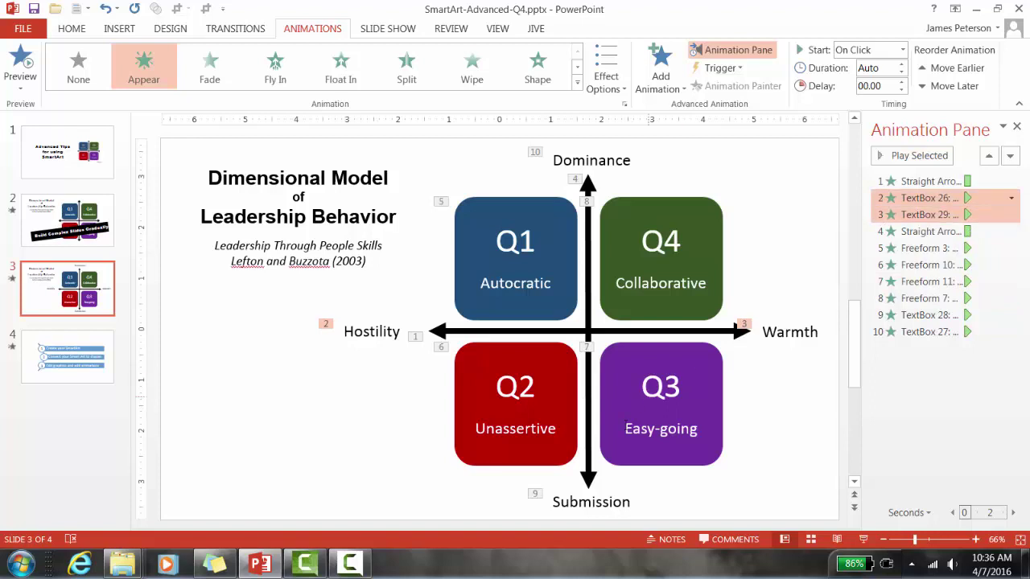
left_click(917, 315)
left_click(919, 332, "shift")
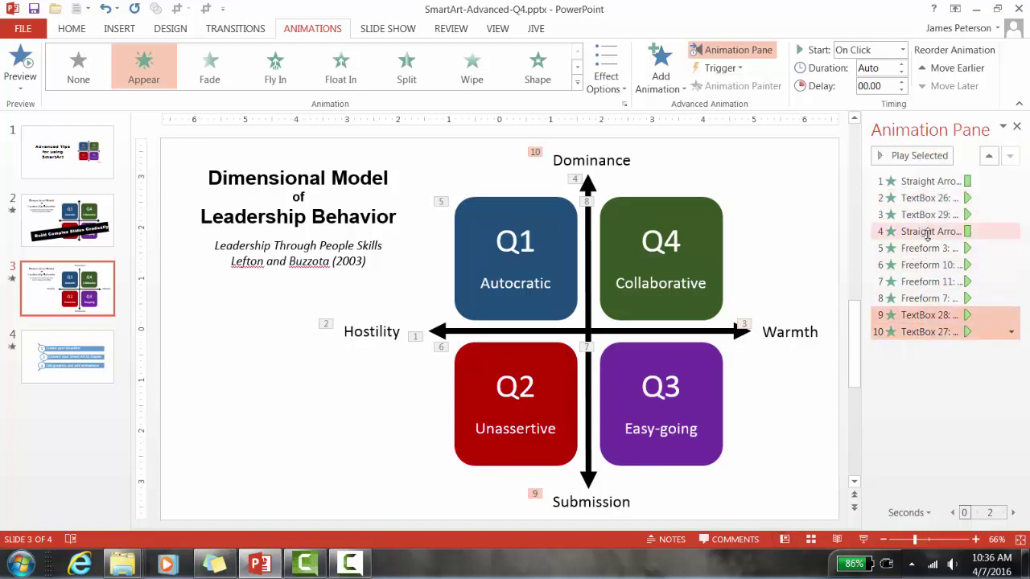